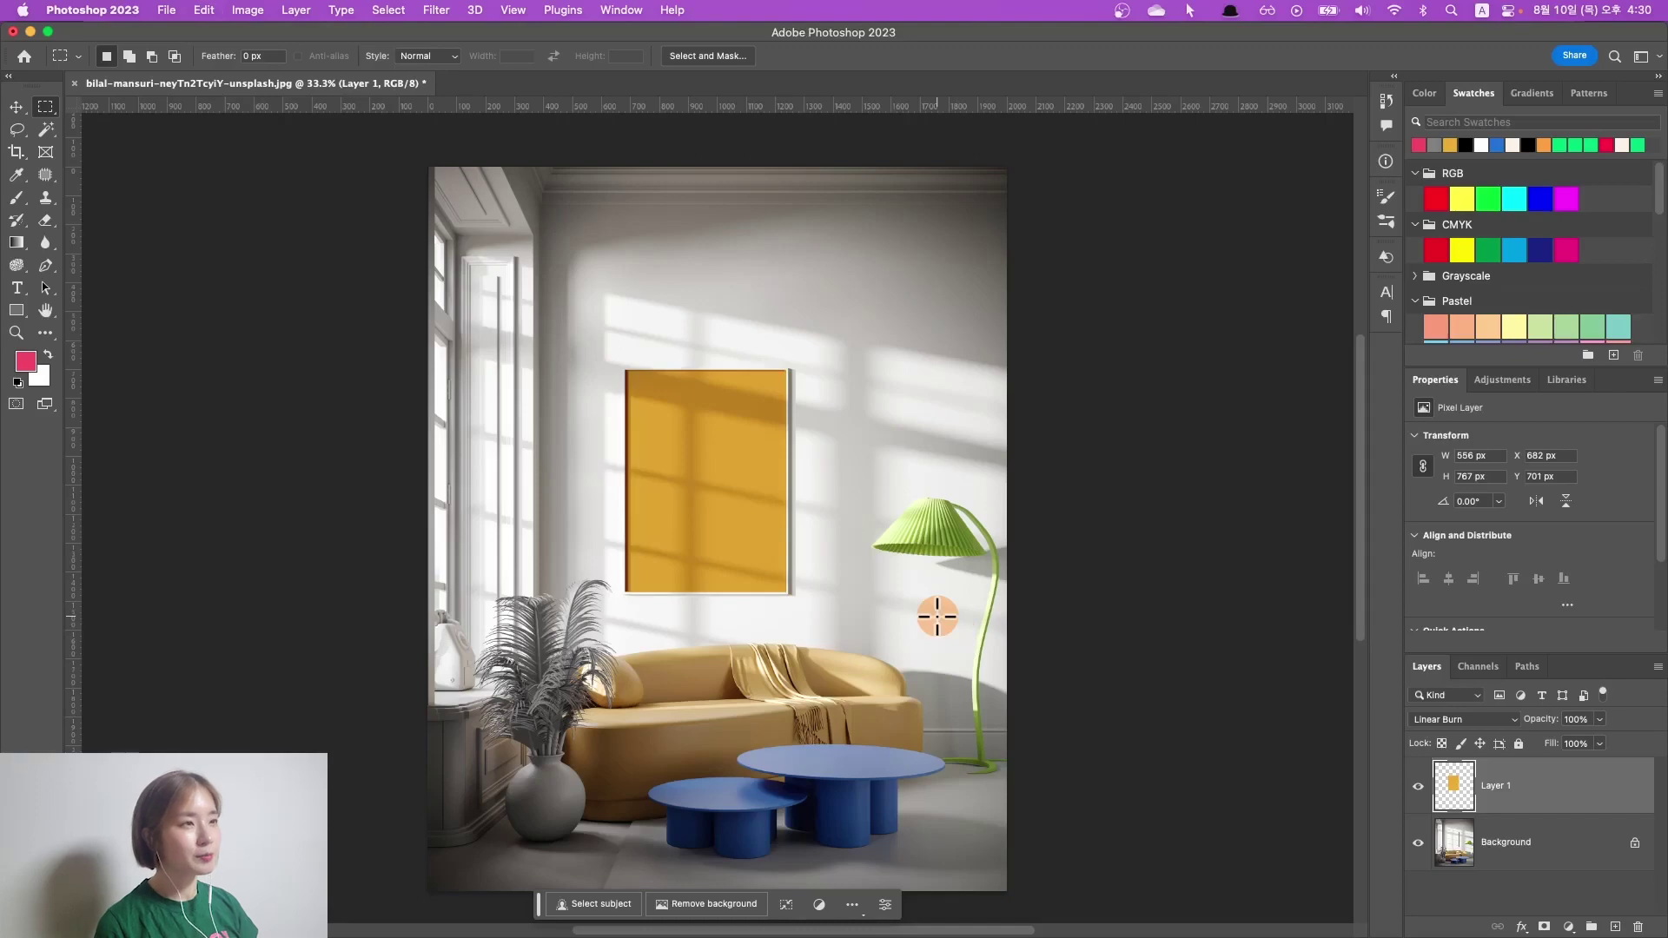
Fill the wall frame area with the pink foreground colour.
key(alt+shift+BackSpace)
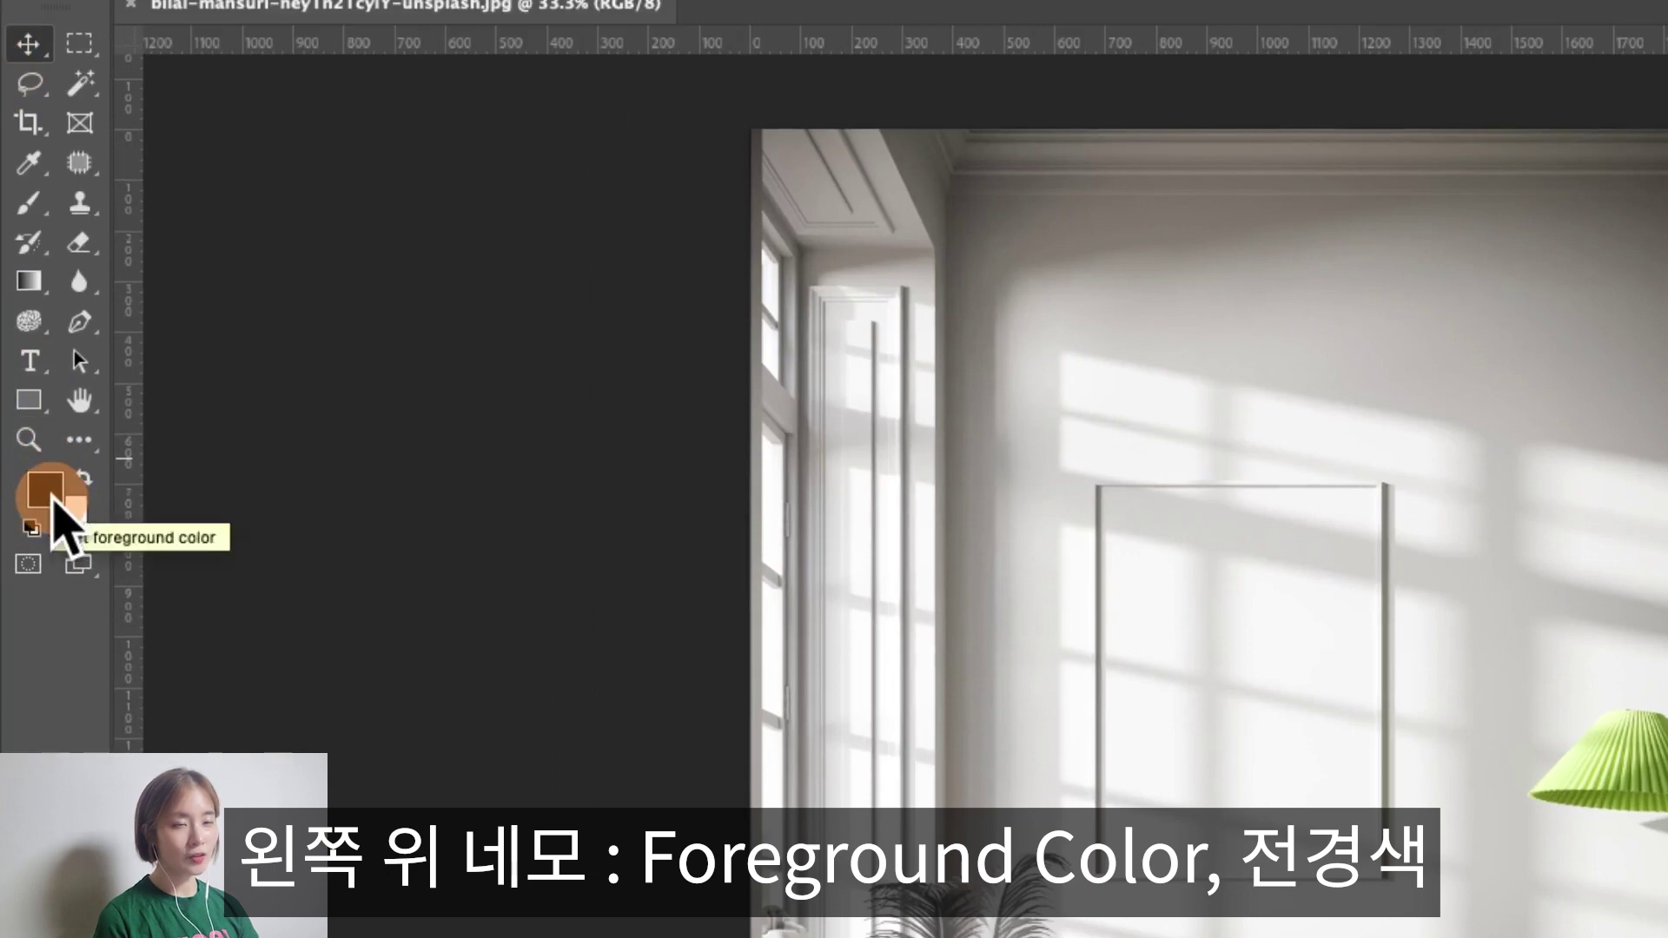
Reset colours to default black and white and open the foreground Color Picker.
key(d)
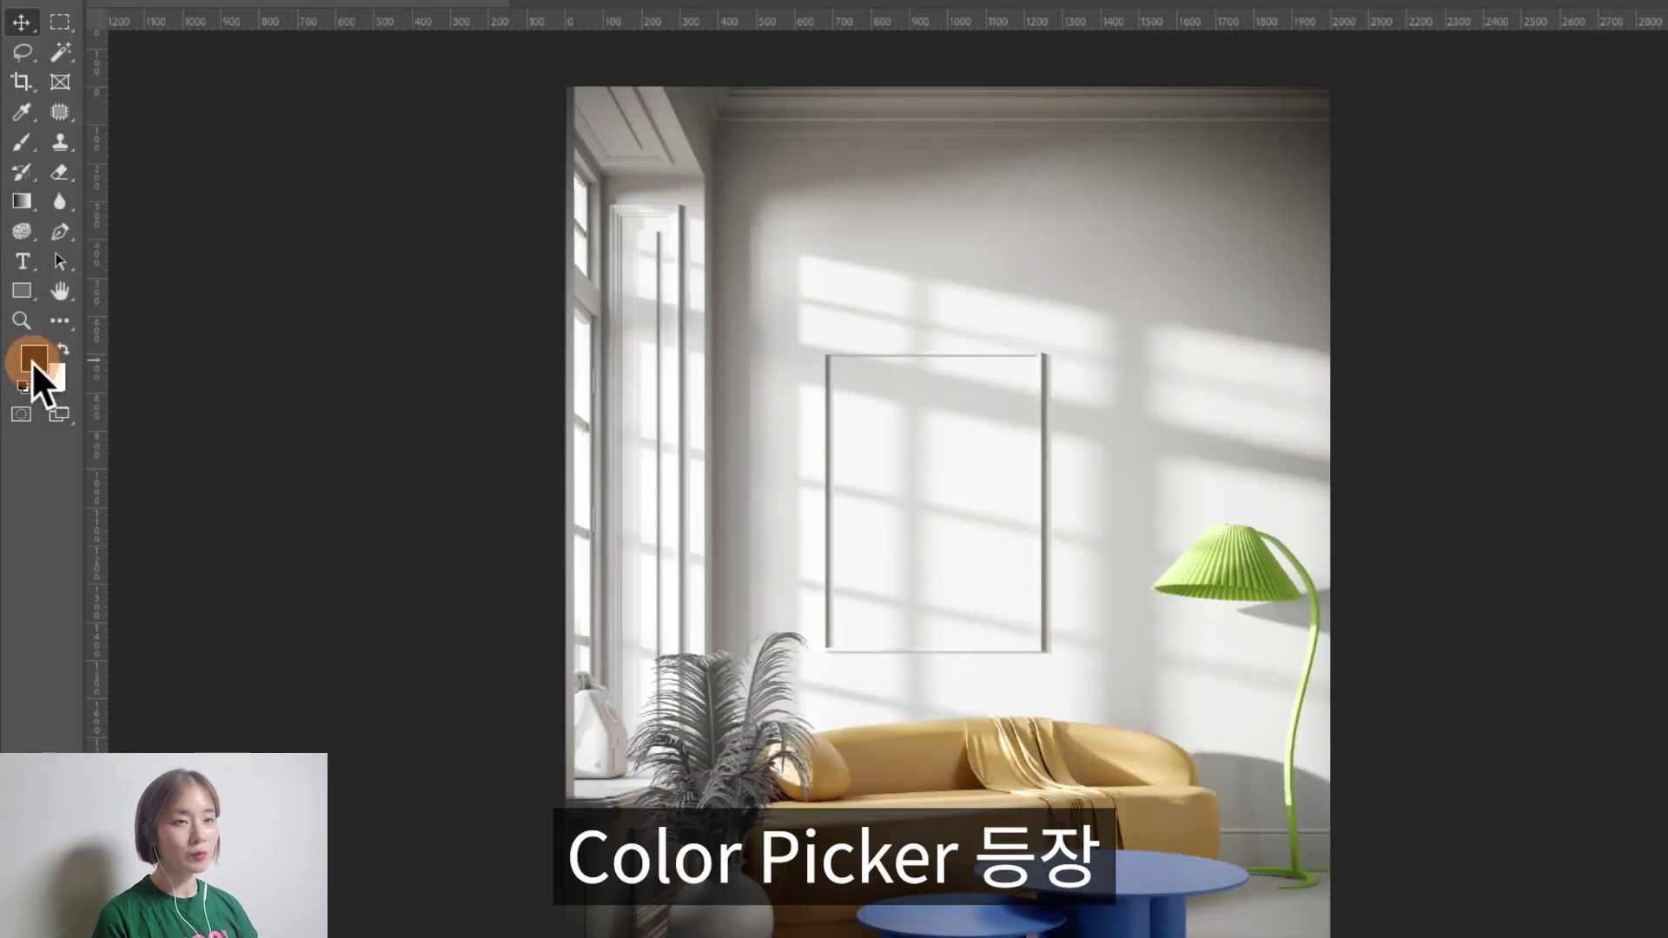
click(35, 374)
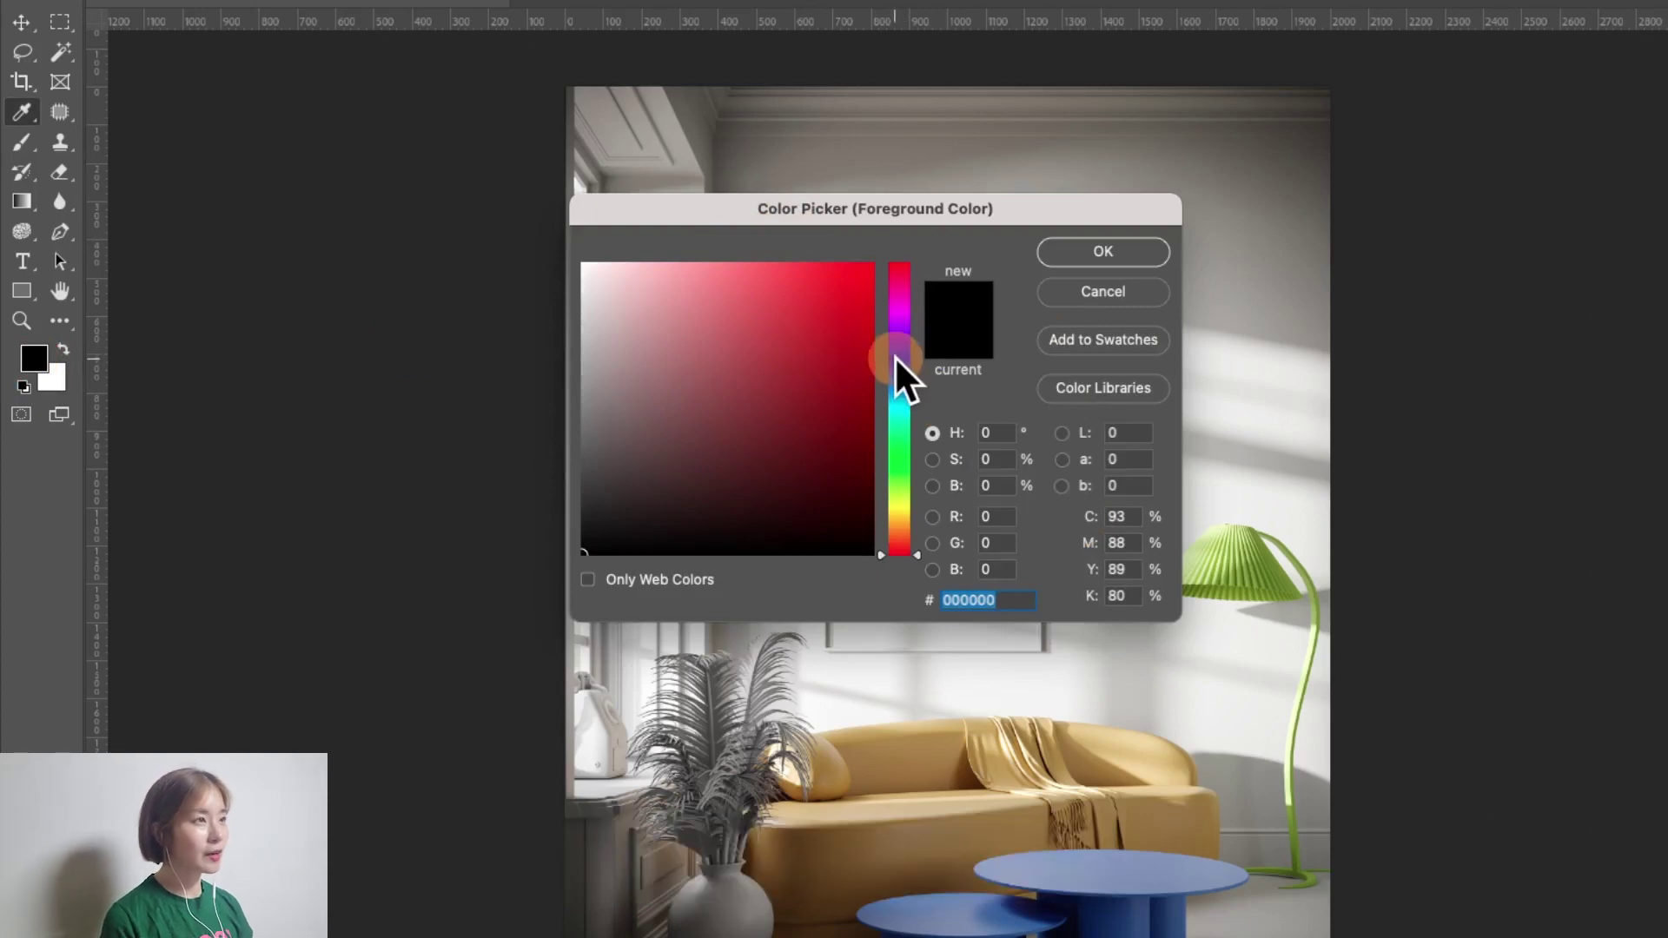
Slide the Color Picker hue from blue to green and try several green shades.
click(899, 360)
drag(901, 324, 908, 444)
click(797, 417)
click(828, 374)
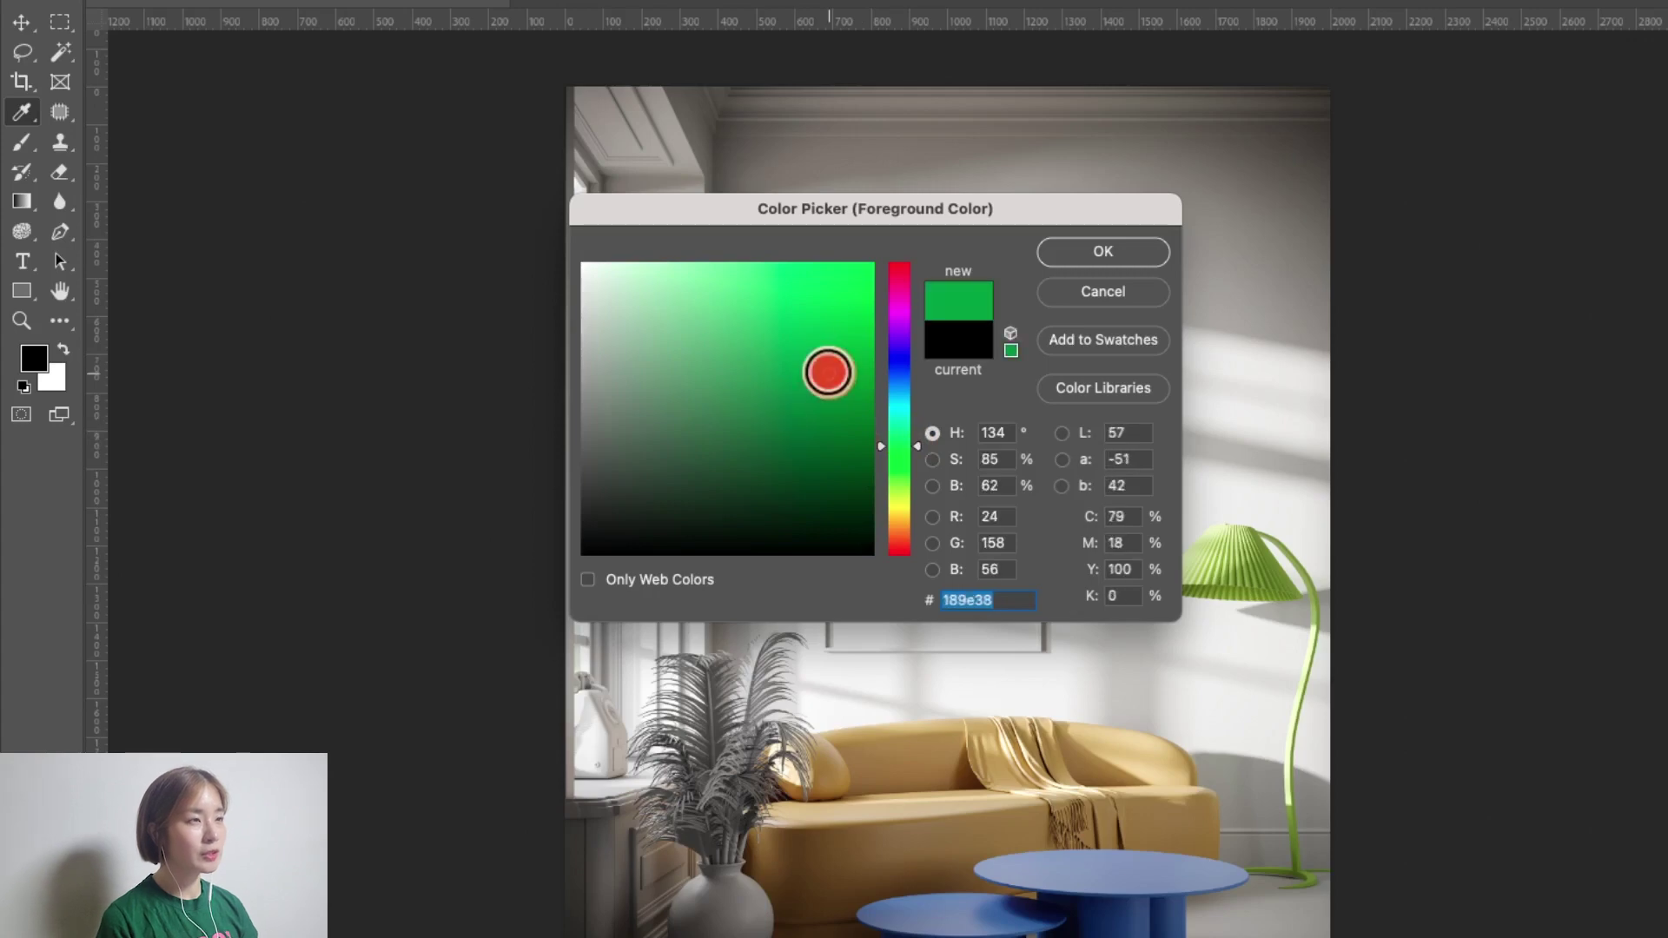
click(752, 420)
click(824, 362)
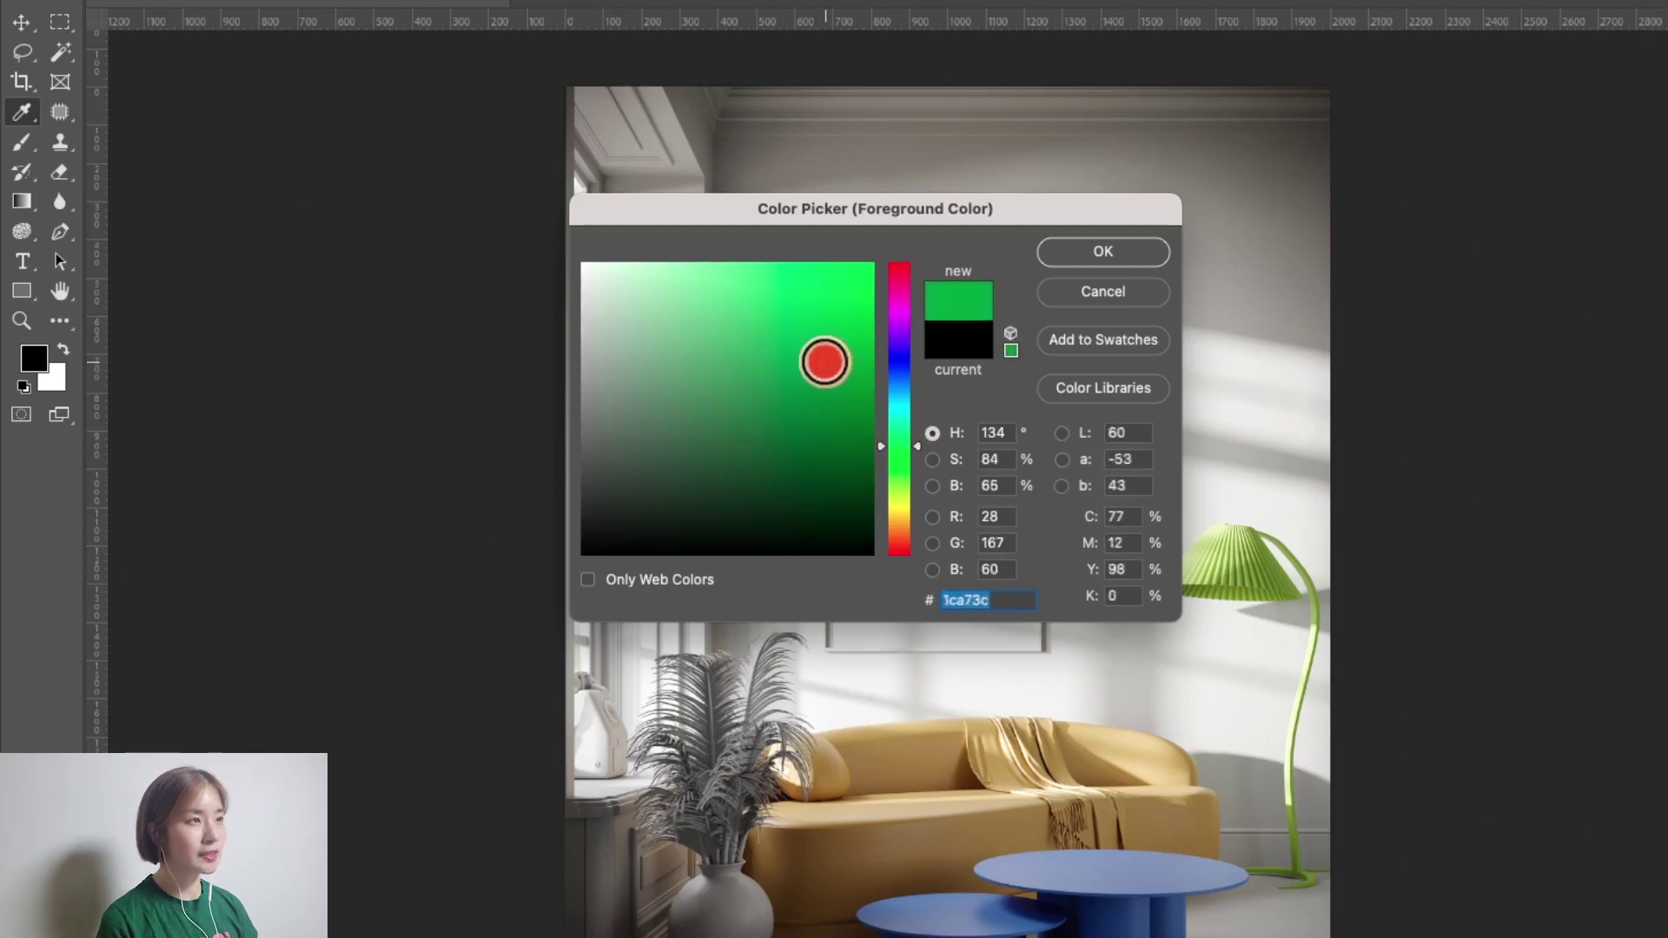
click(768, 310)
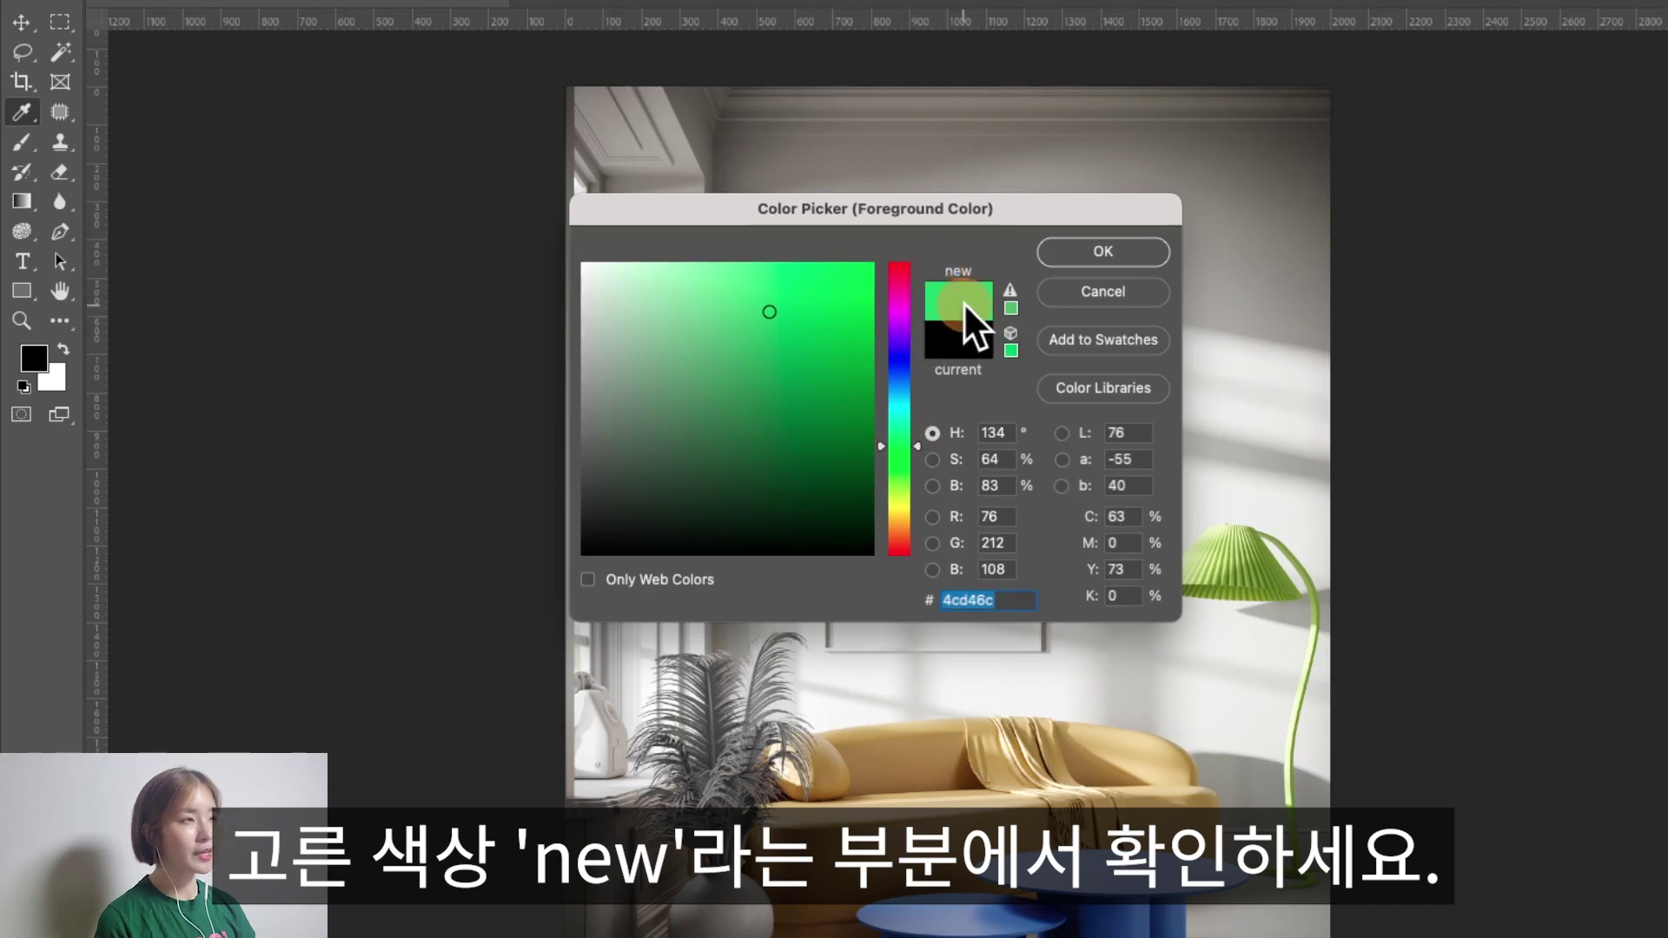
Refine the colour through gold to mustard yellow e3ad1c and confirm it.
click(781, 315)
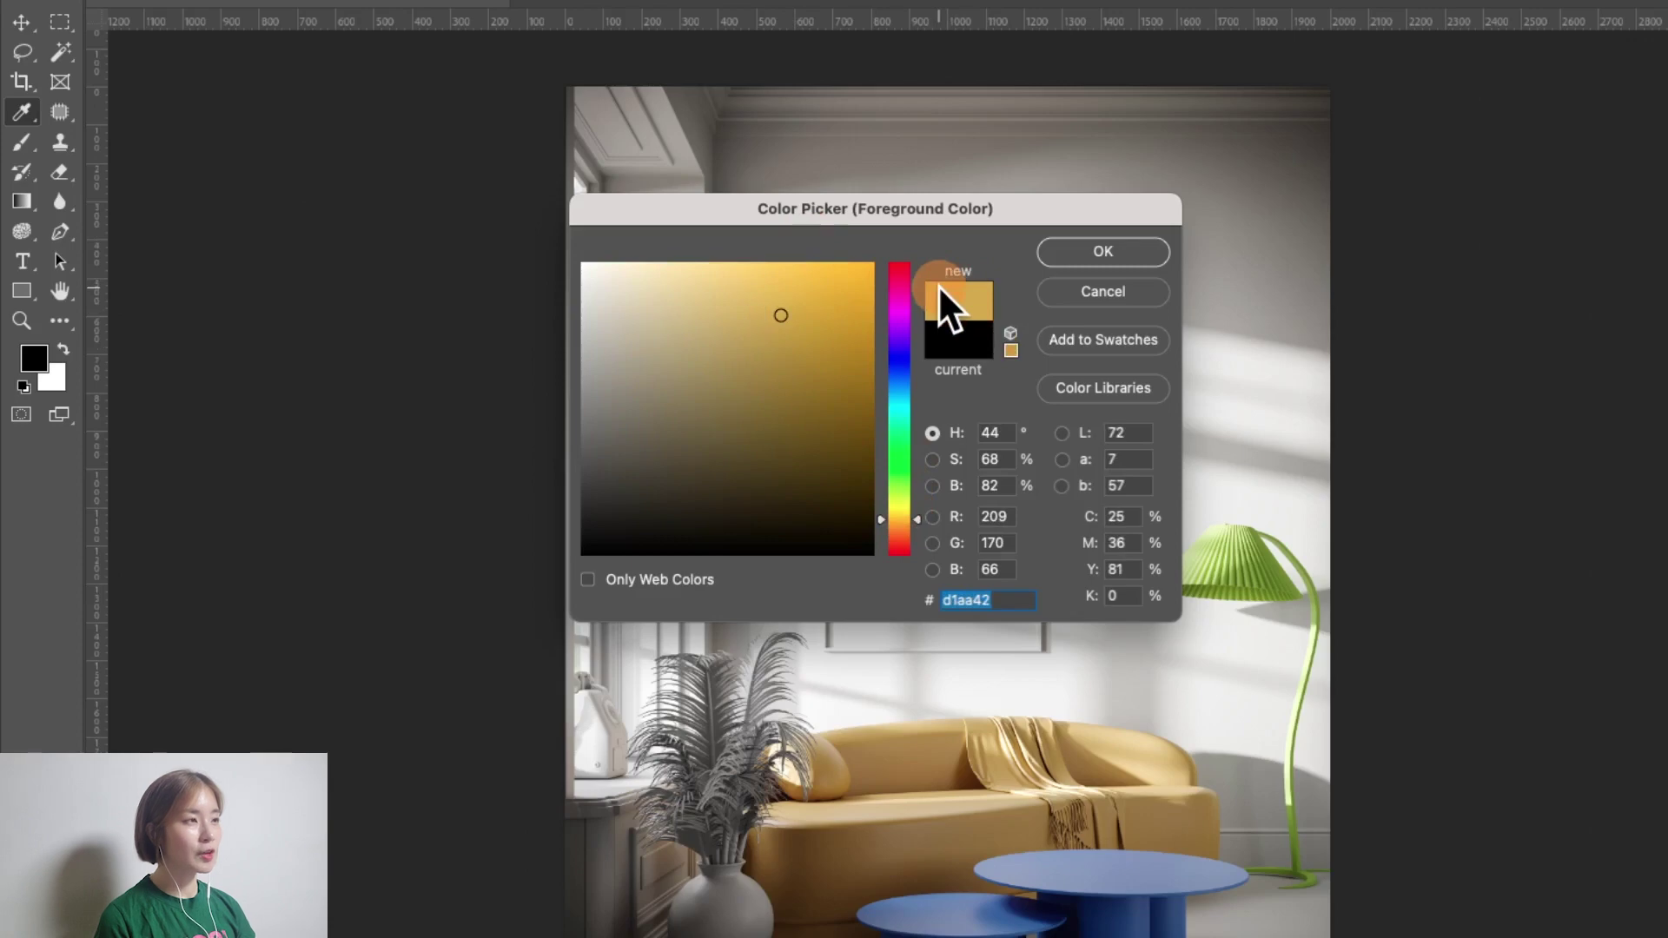
drag(826, 323, 839, 309)
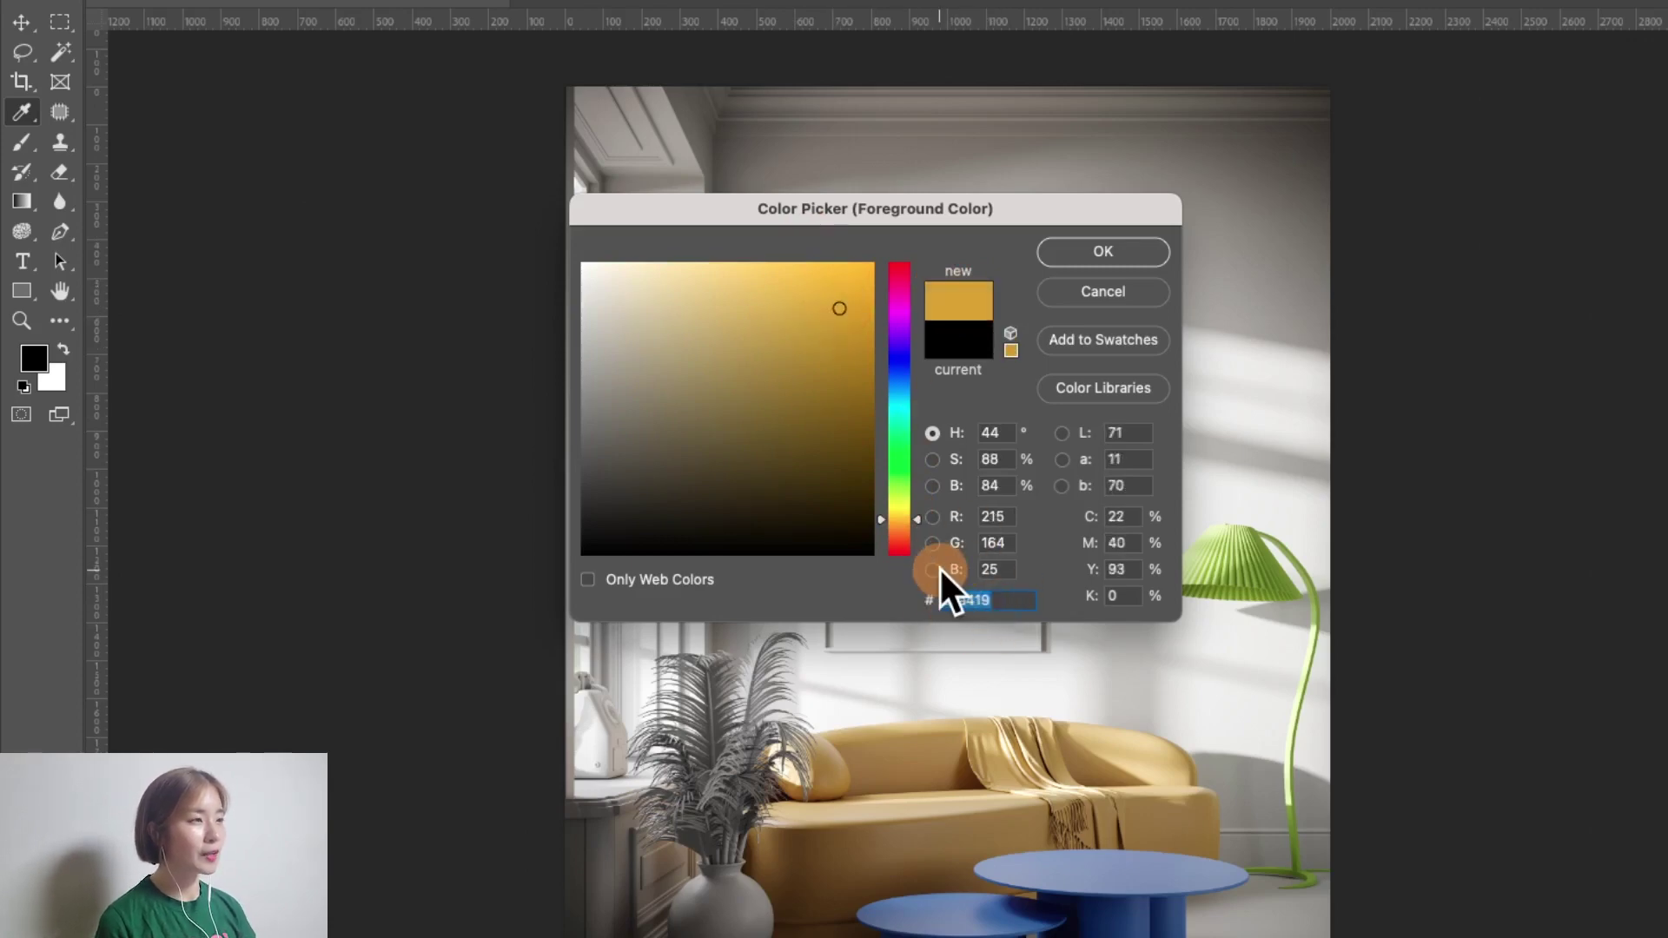
mouse_move(760, 309)
mouse_down()
mouse_move(799, 287)
mouse_move(819, 367)
mouse_up()
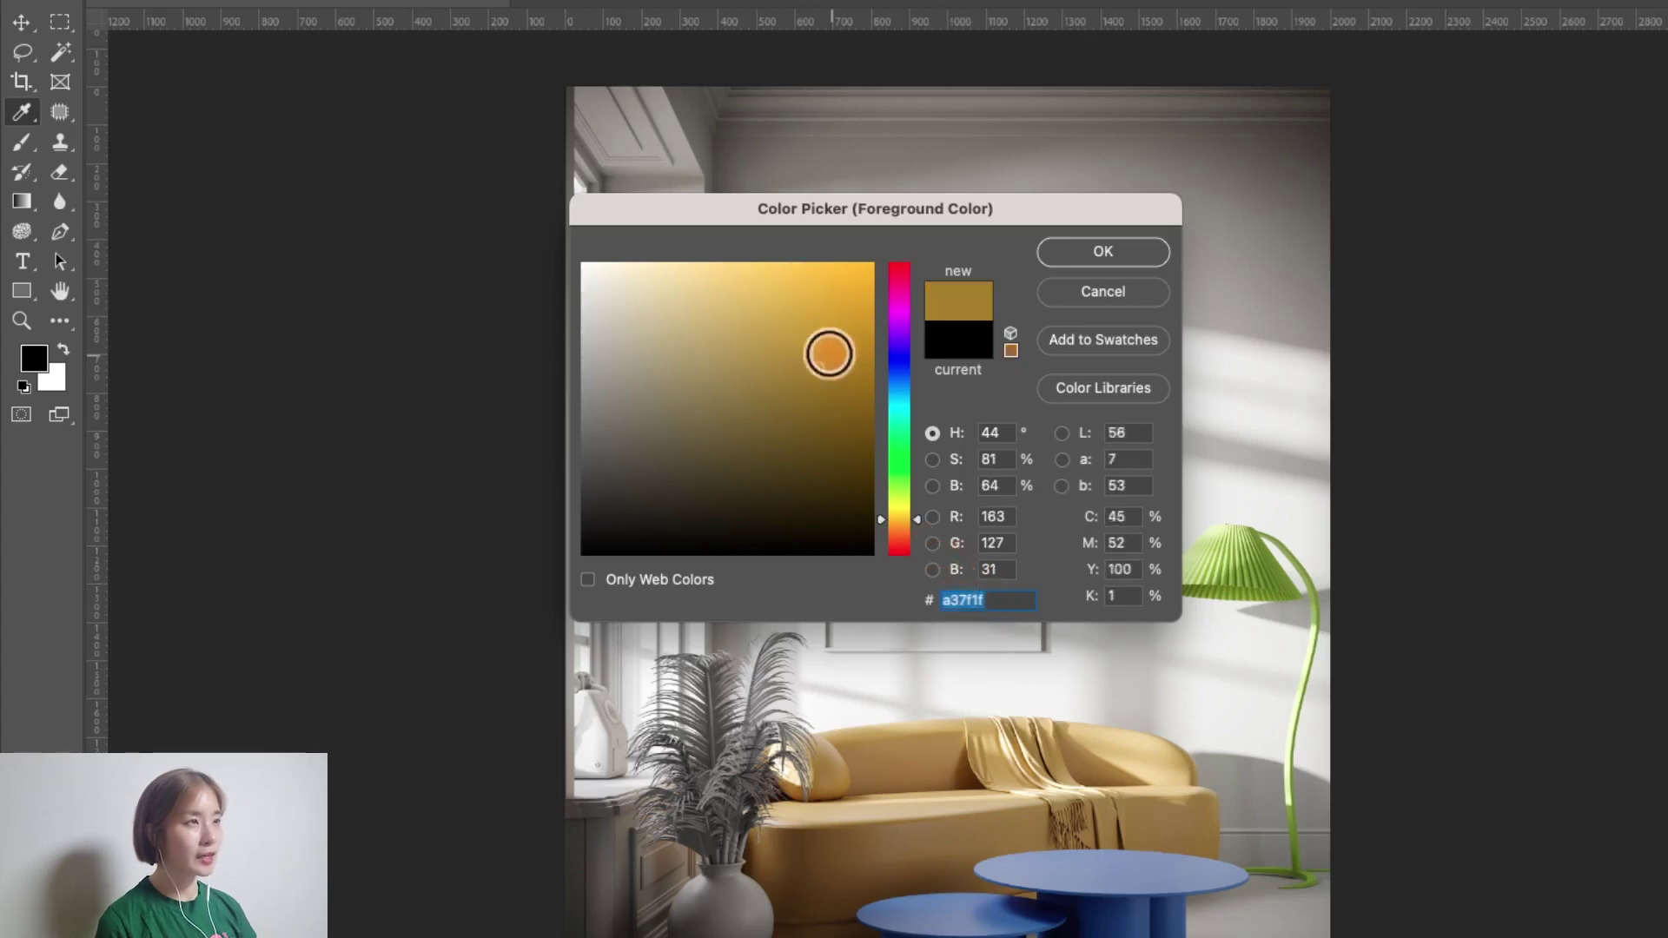
click(819, 301)
click(790, 287)
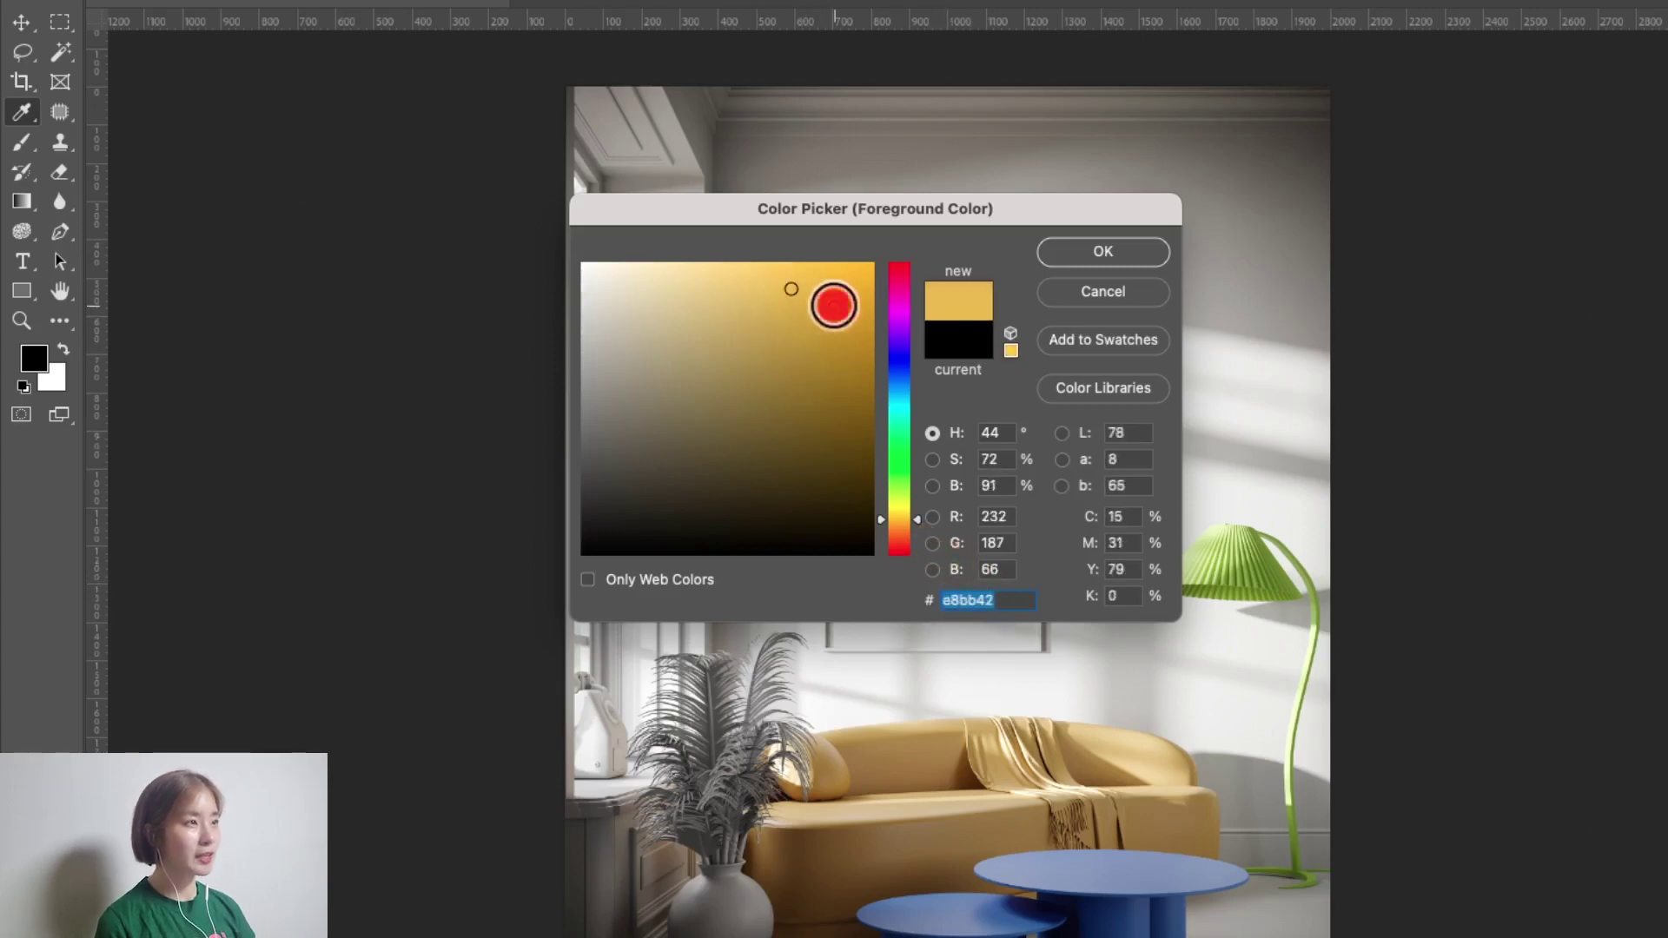
click(823, 300)
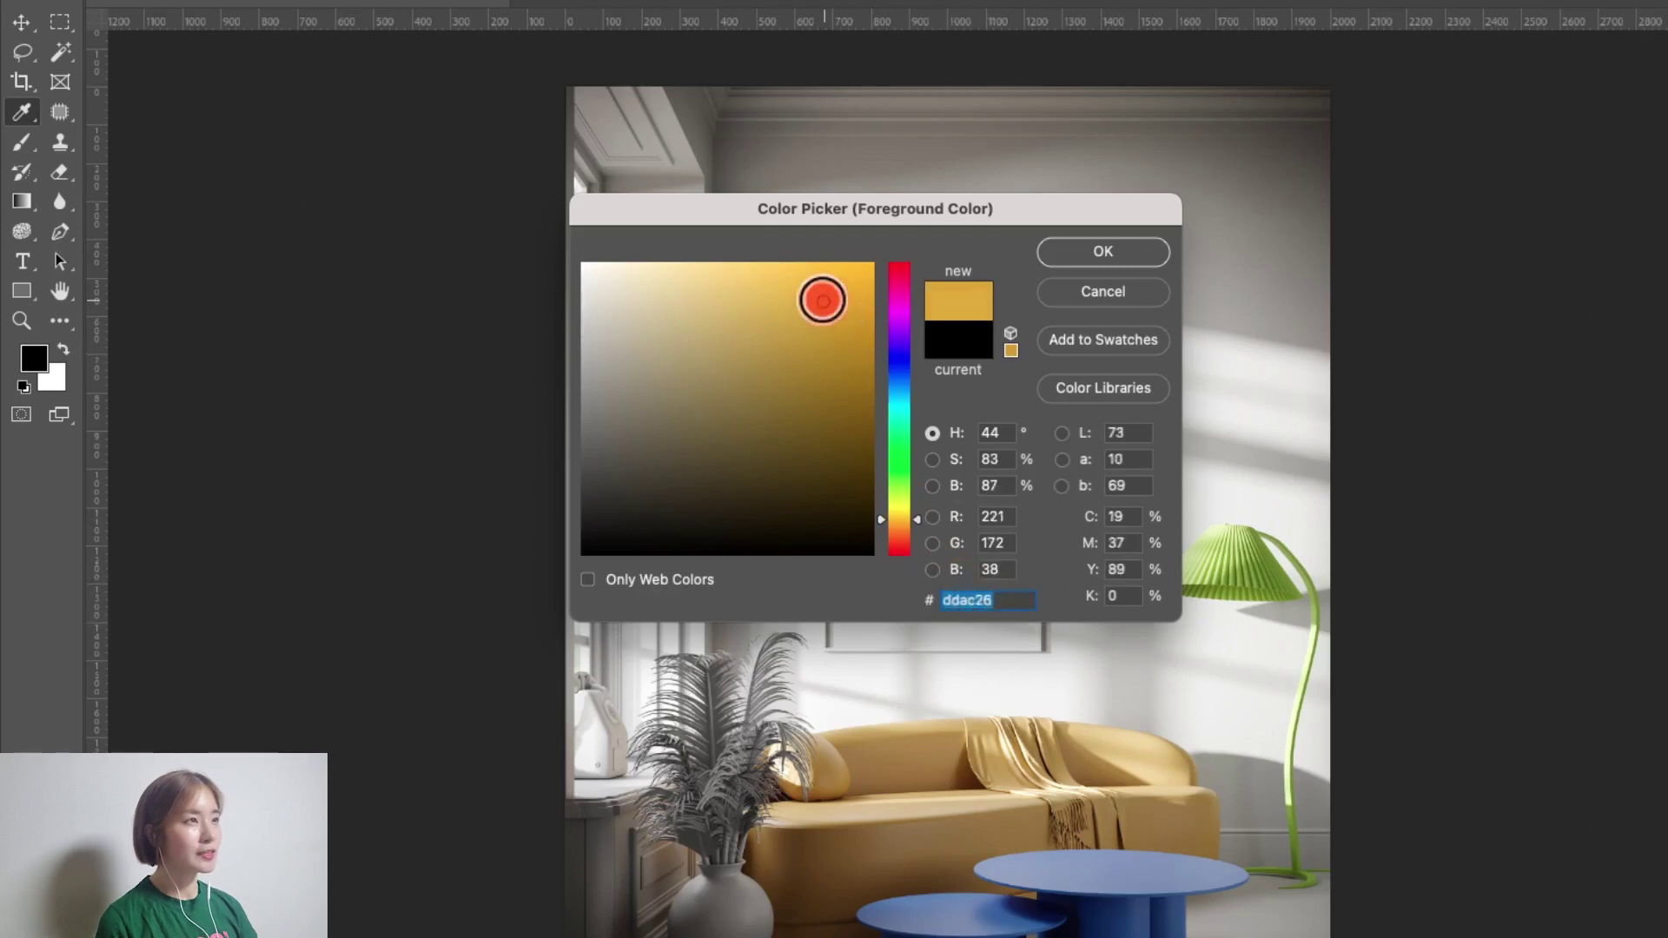
click(838, 294)
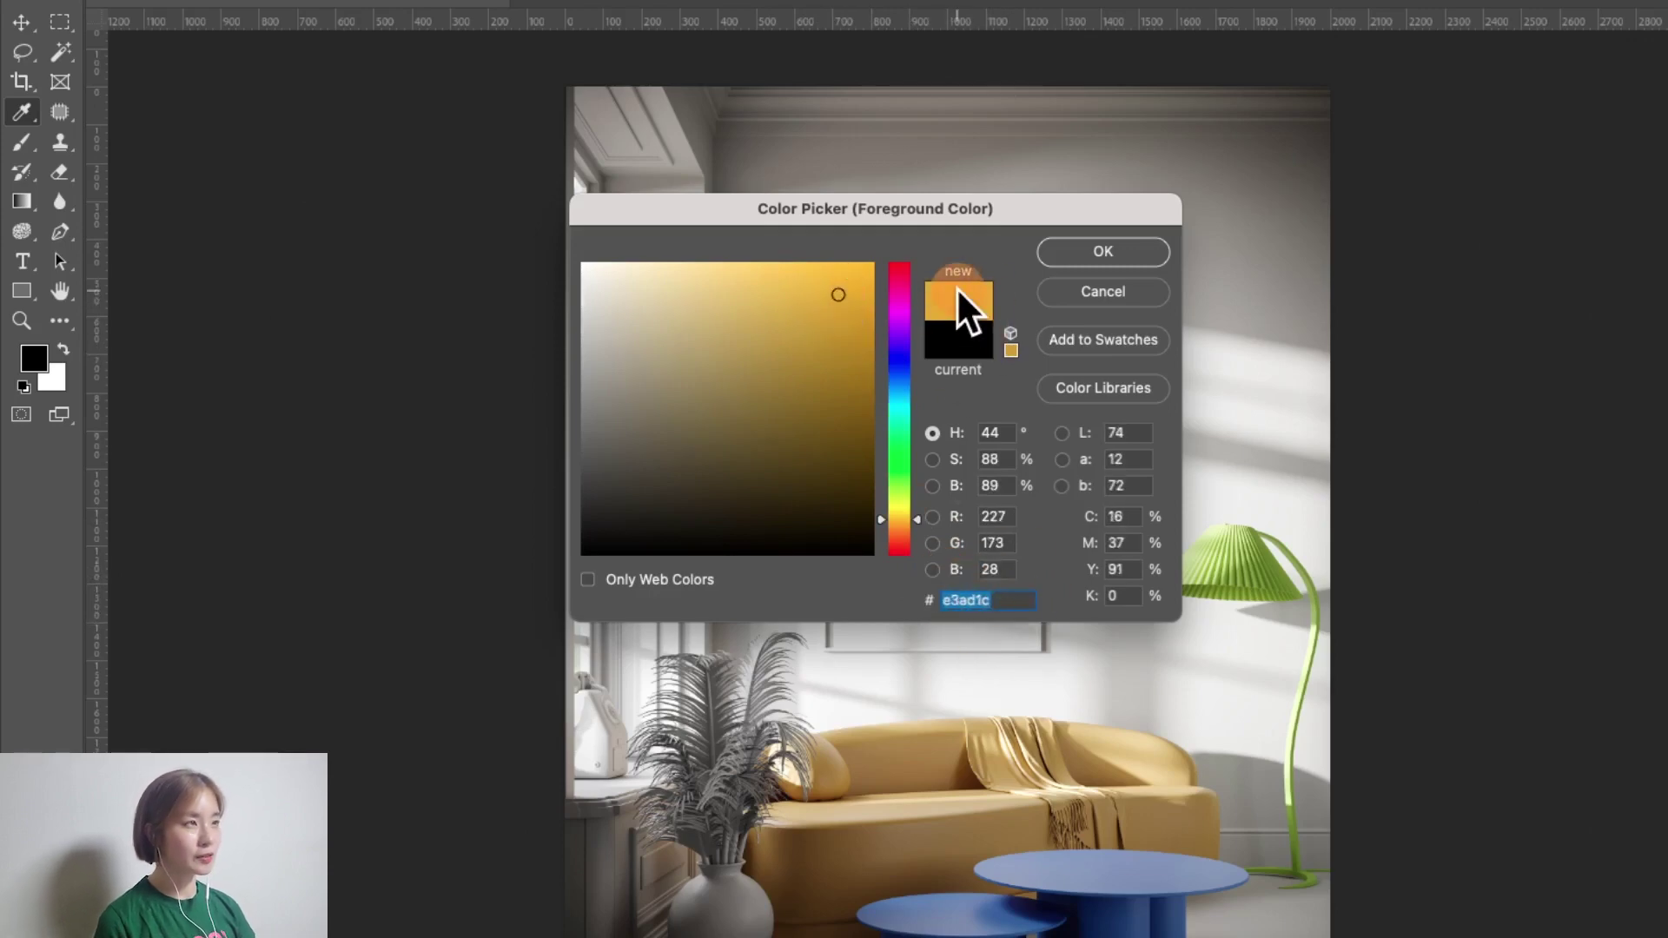
click(1100, 253)
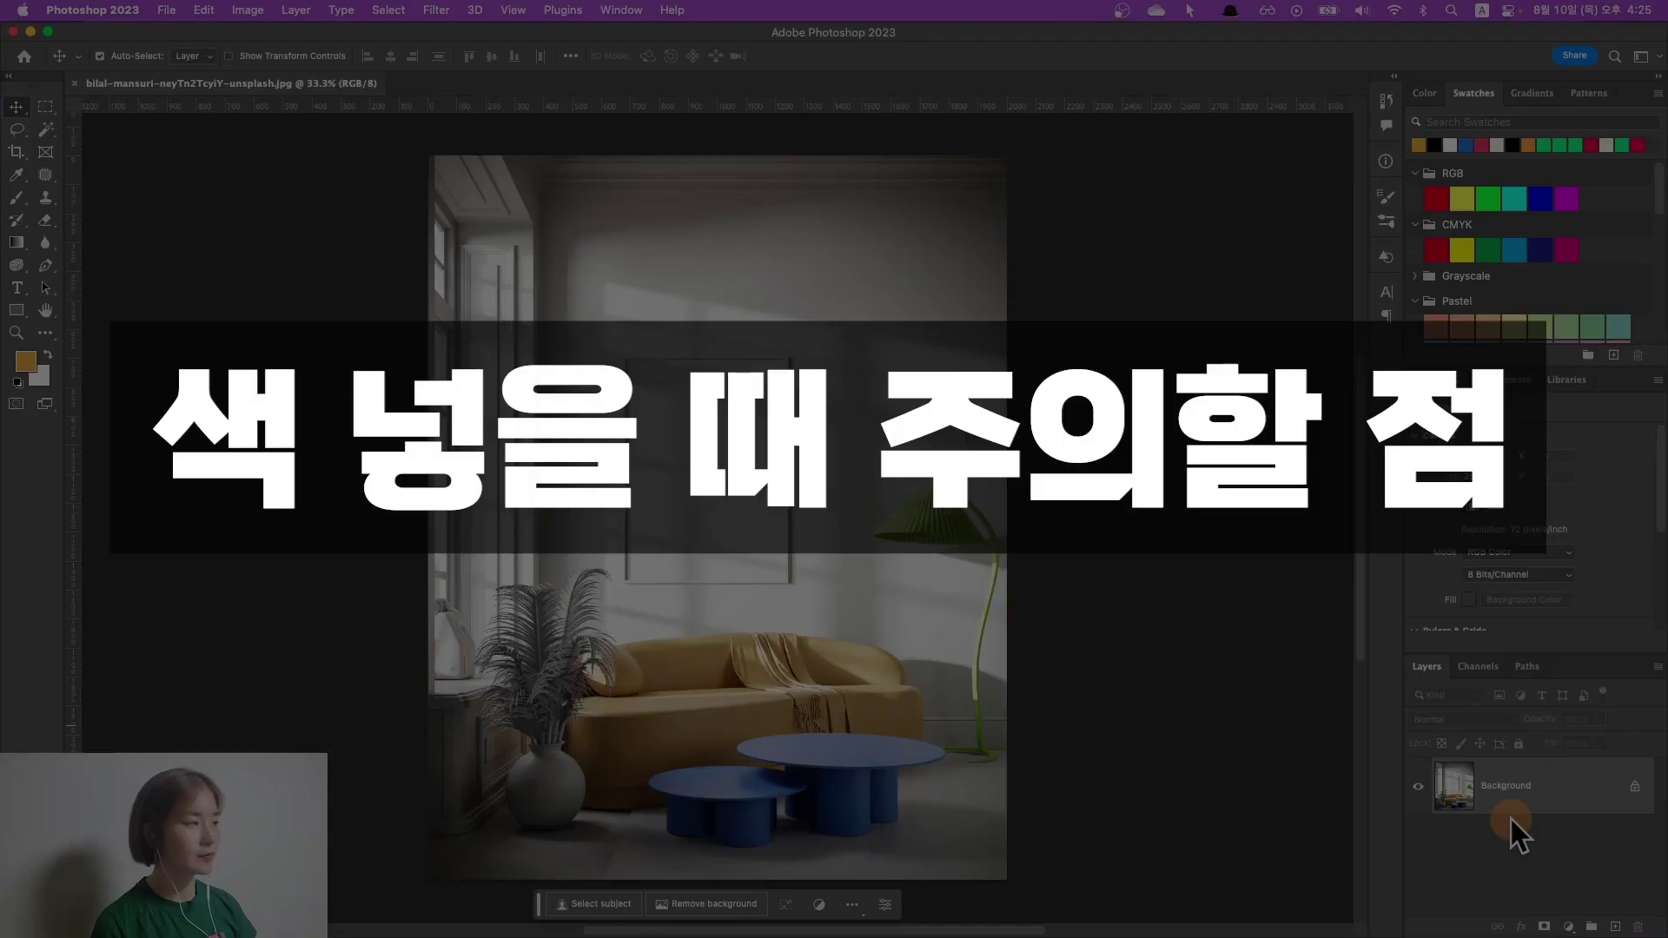
Show a full-canvas yellow fill, undo it, and add an empty Layer 1.
key(alt+BackSpace)
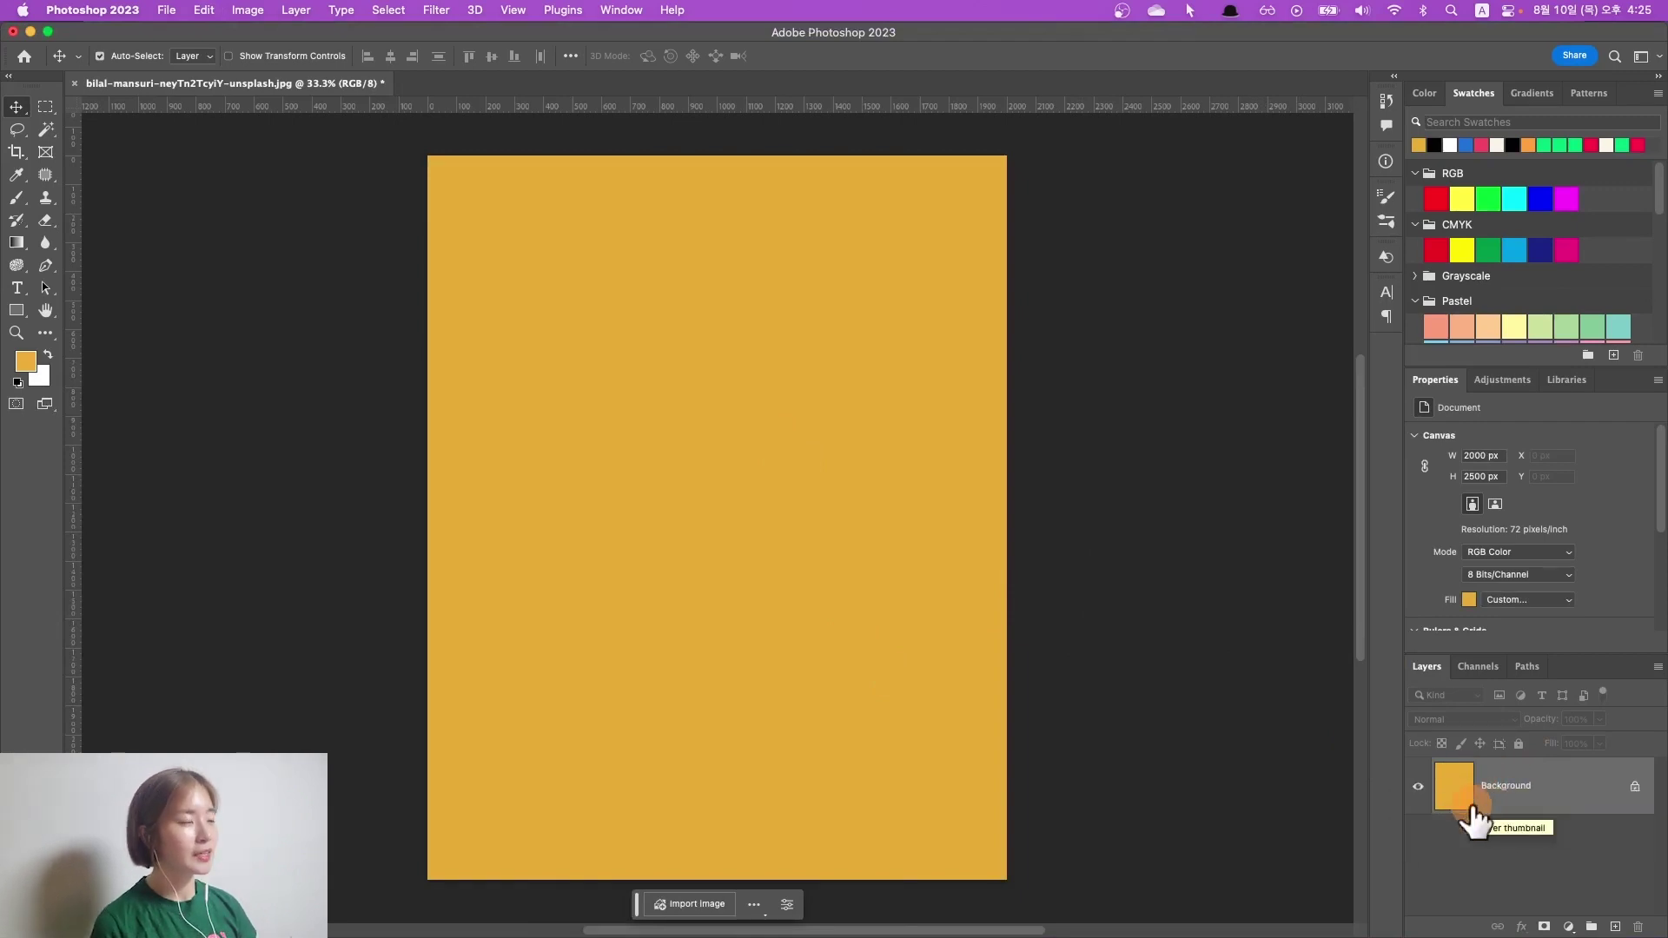
key(ctrl+z)
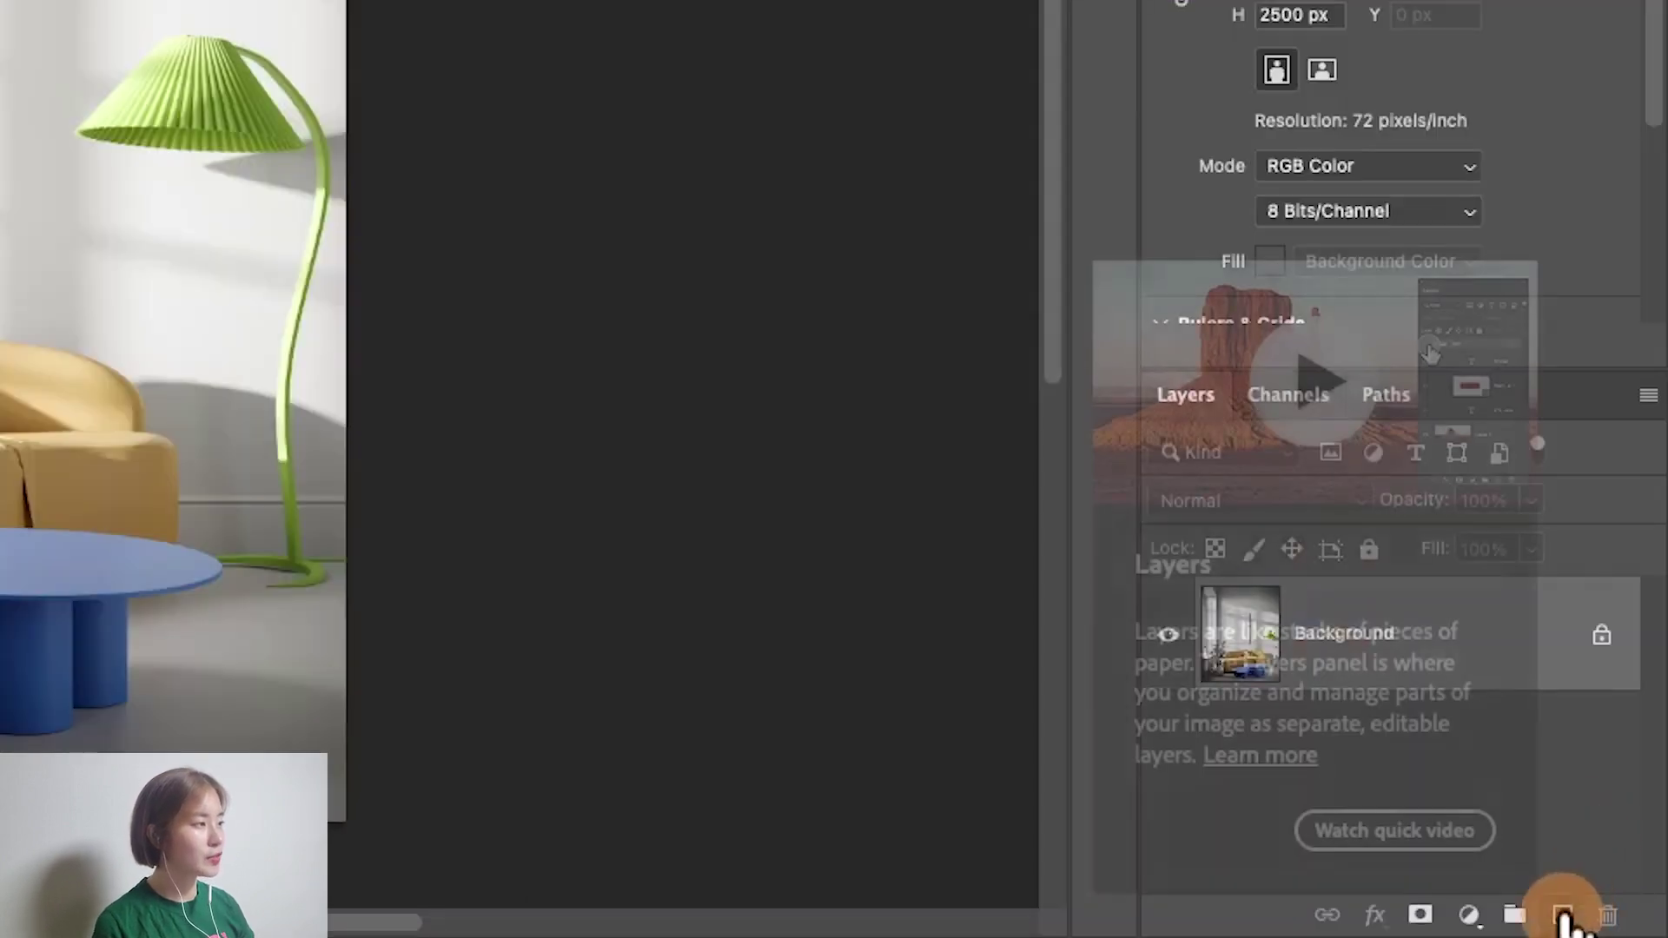
click(1562, 916)
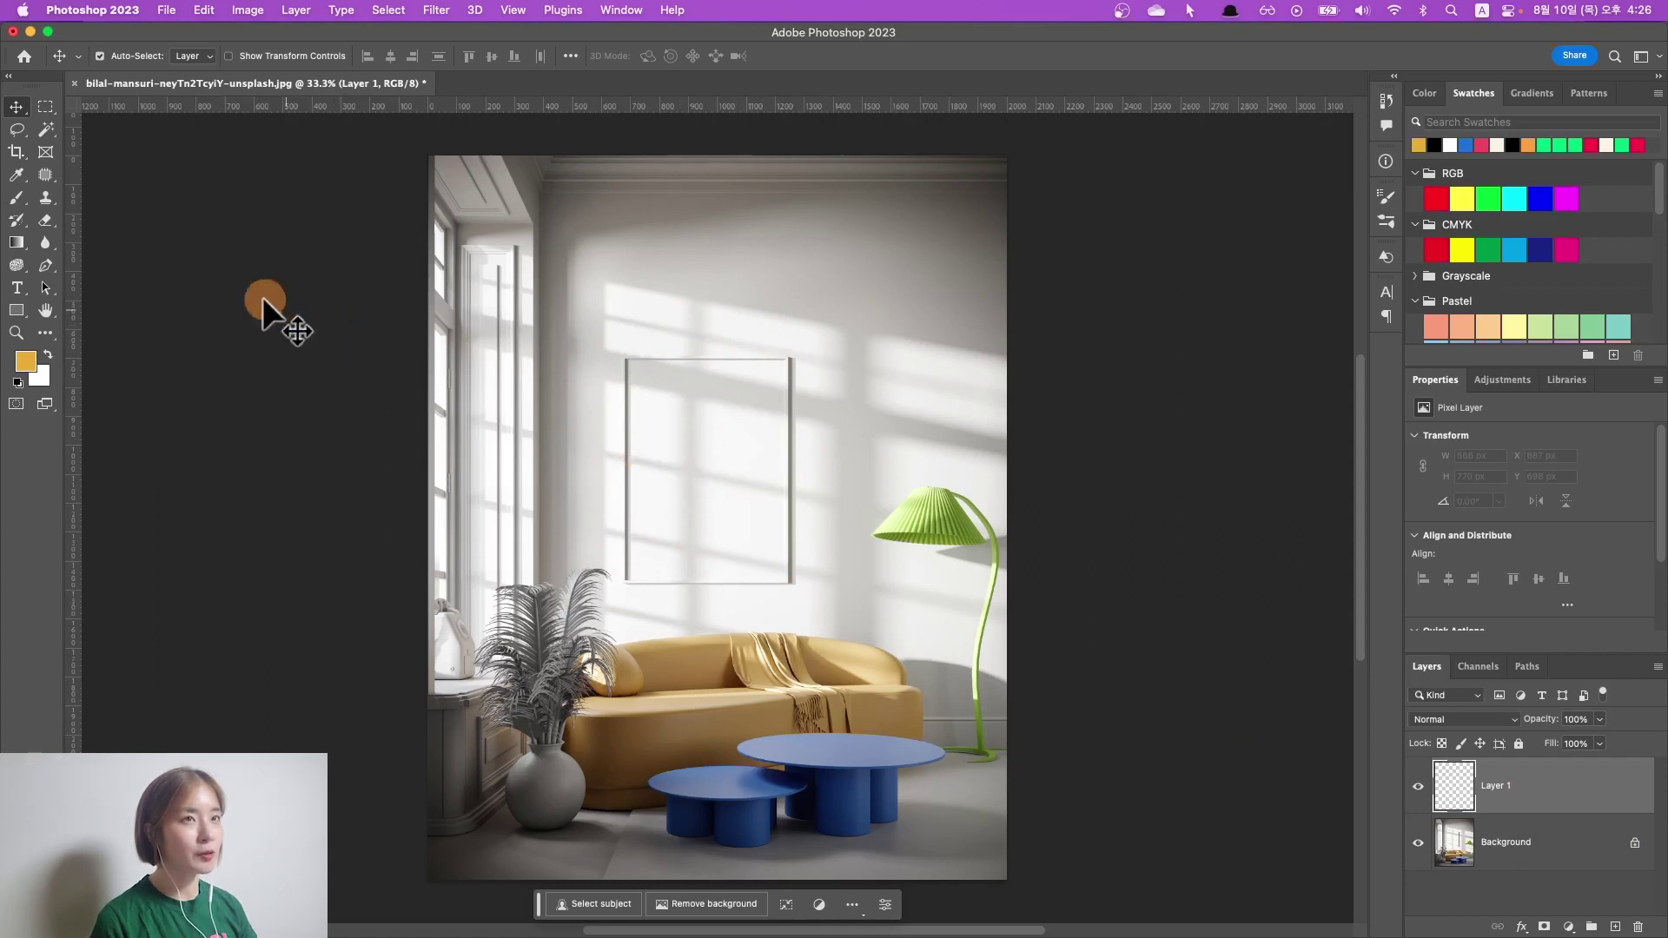
Zoom in and marquee-select the frame's inner area, about 556 × 767 px.
click(46, 106)
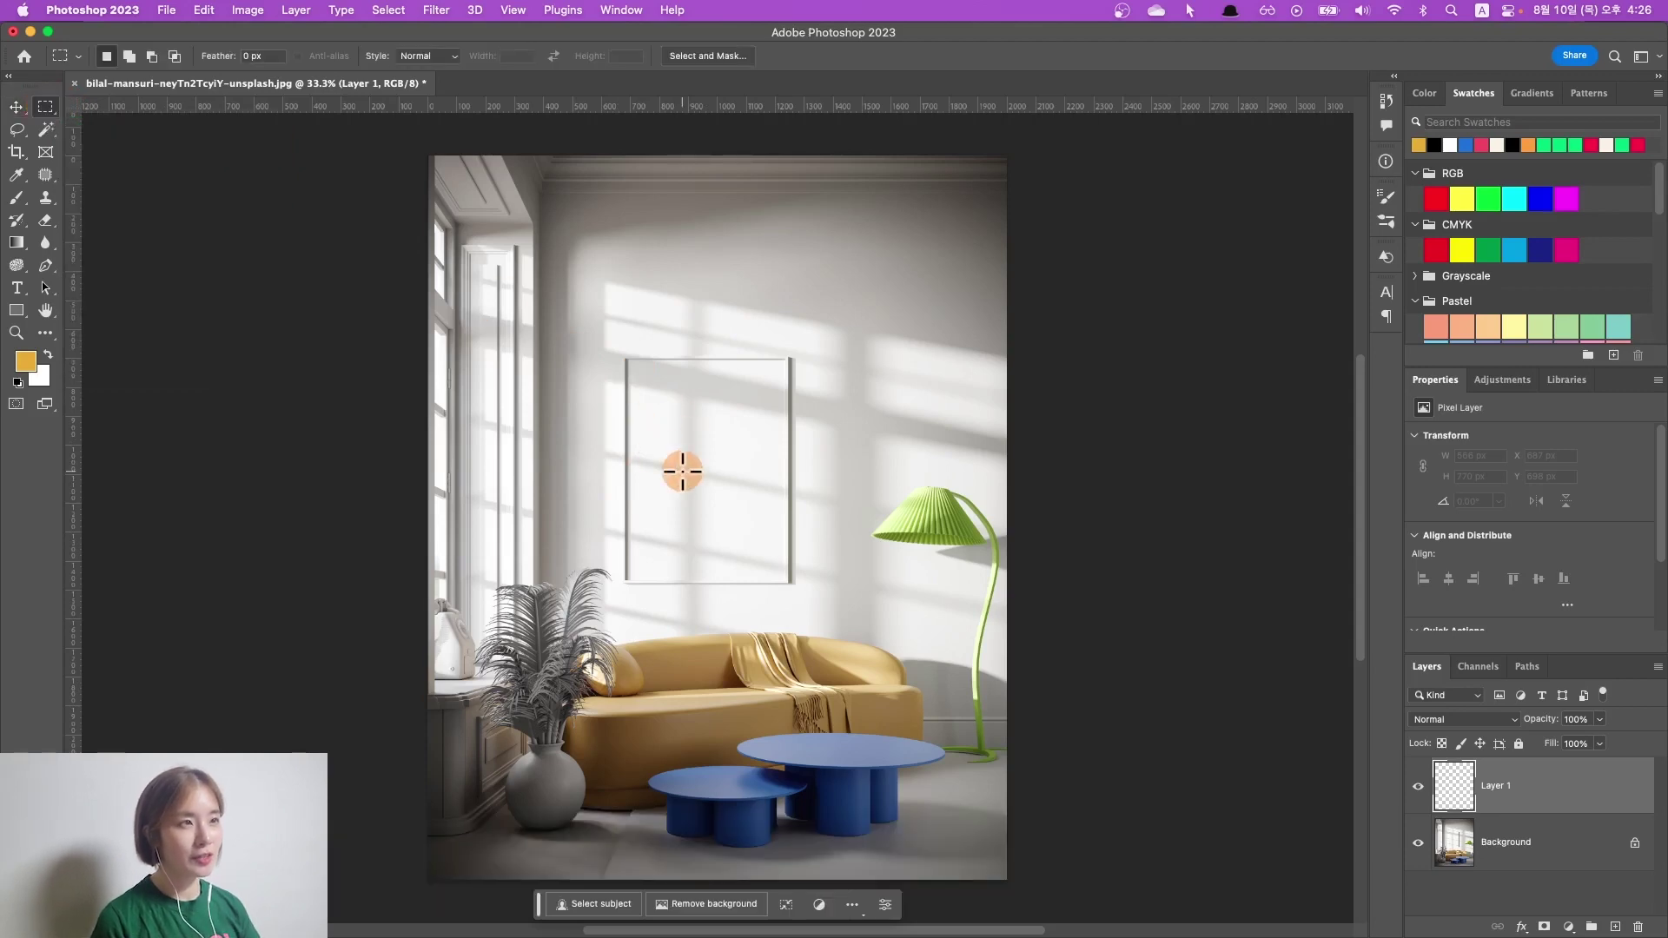
key(super+plus)
key(super+plus)
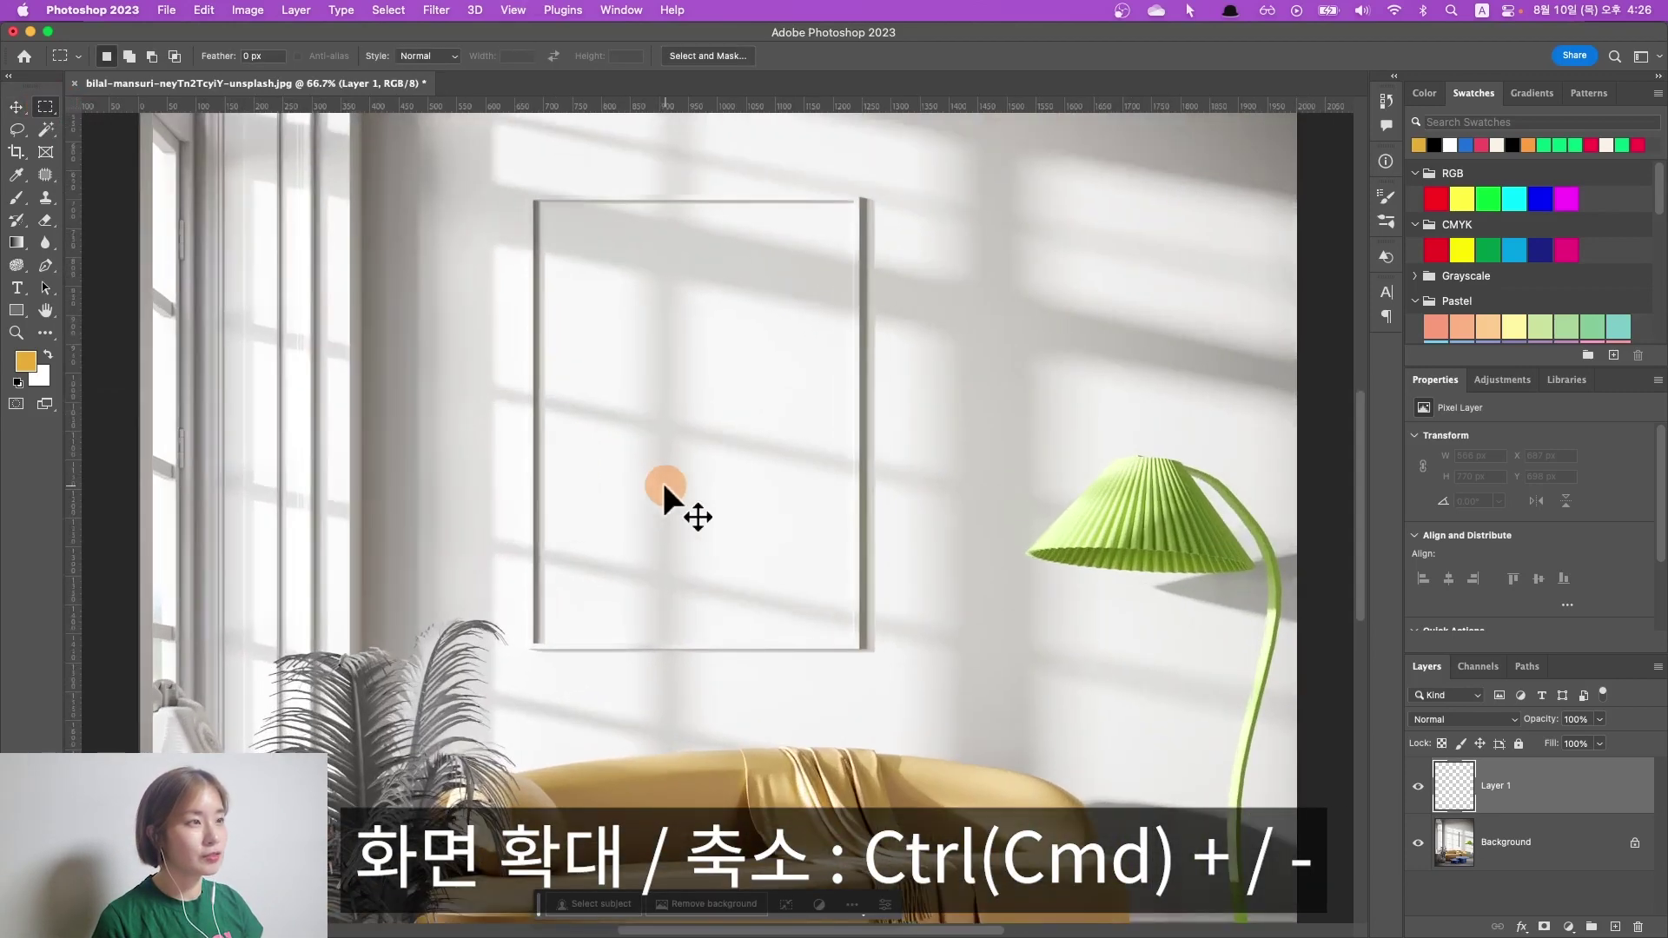
key(super+plus)
scroll(671, 425, up, 2)
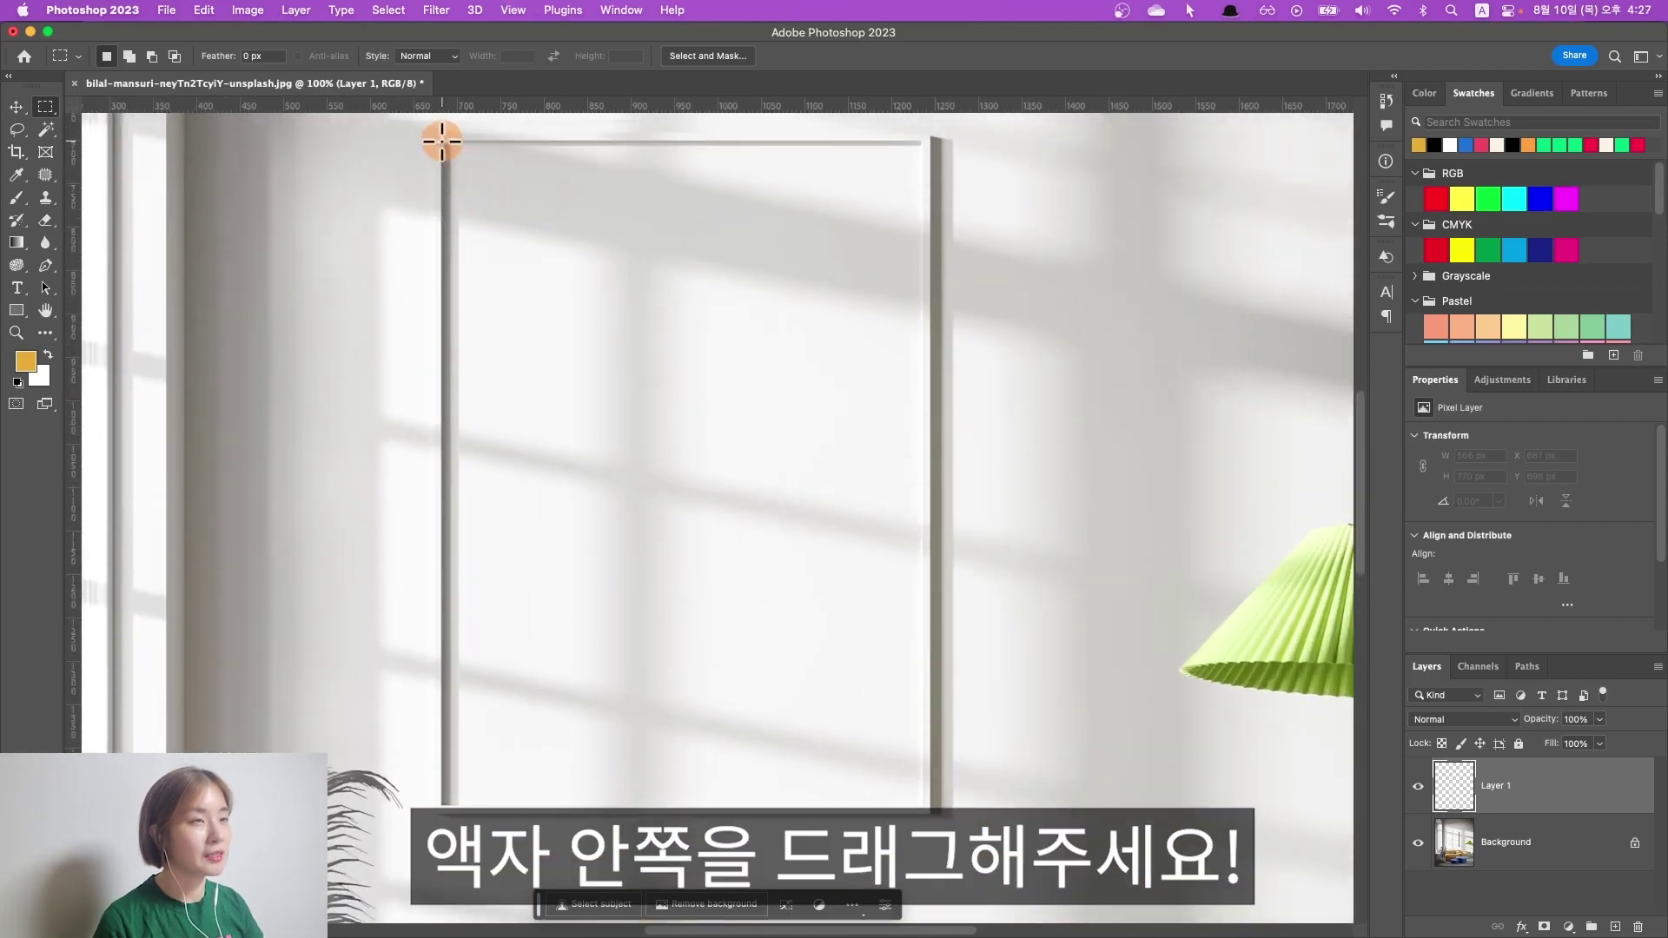
drag(442, 141, 926, 793)
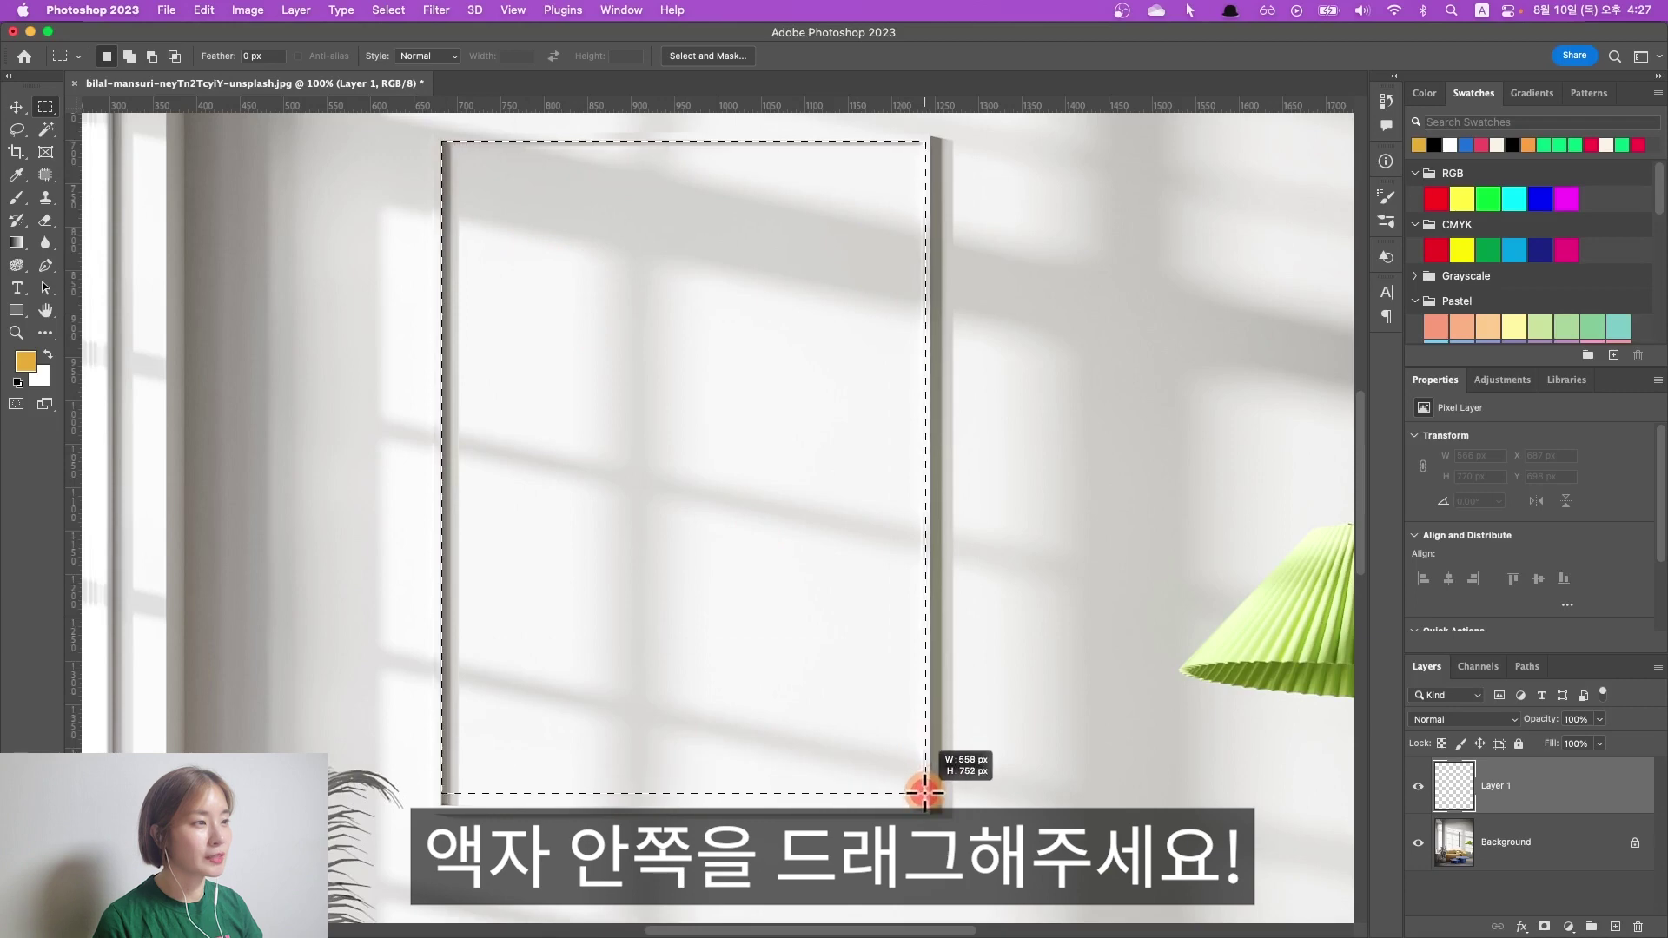
drag(926, 792, 923, 806)
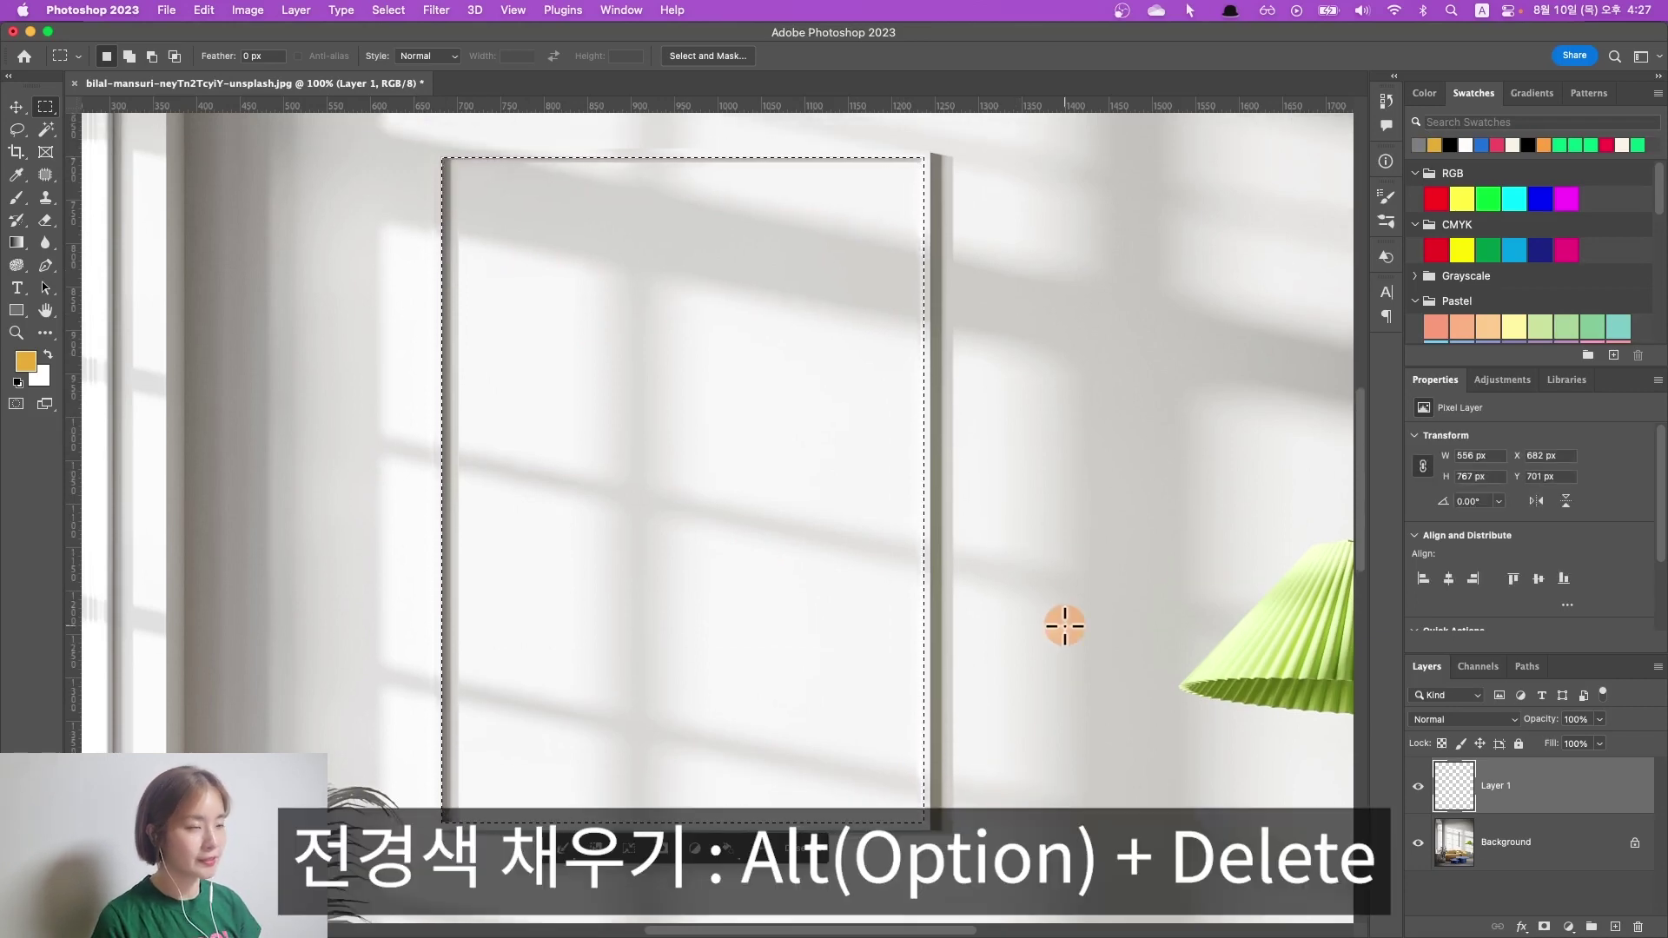
Fill the frame selection mustard yellow, after a brief white-fill test, then deselect.
key(alt+Delete)
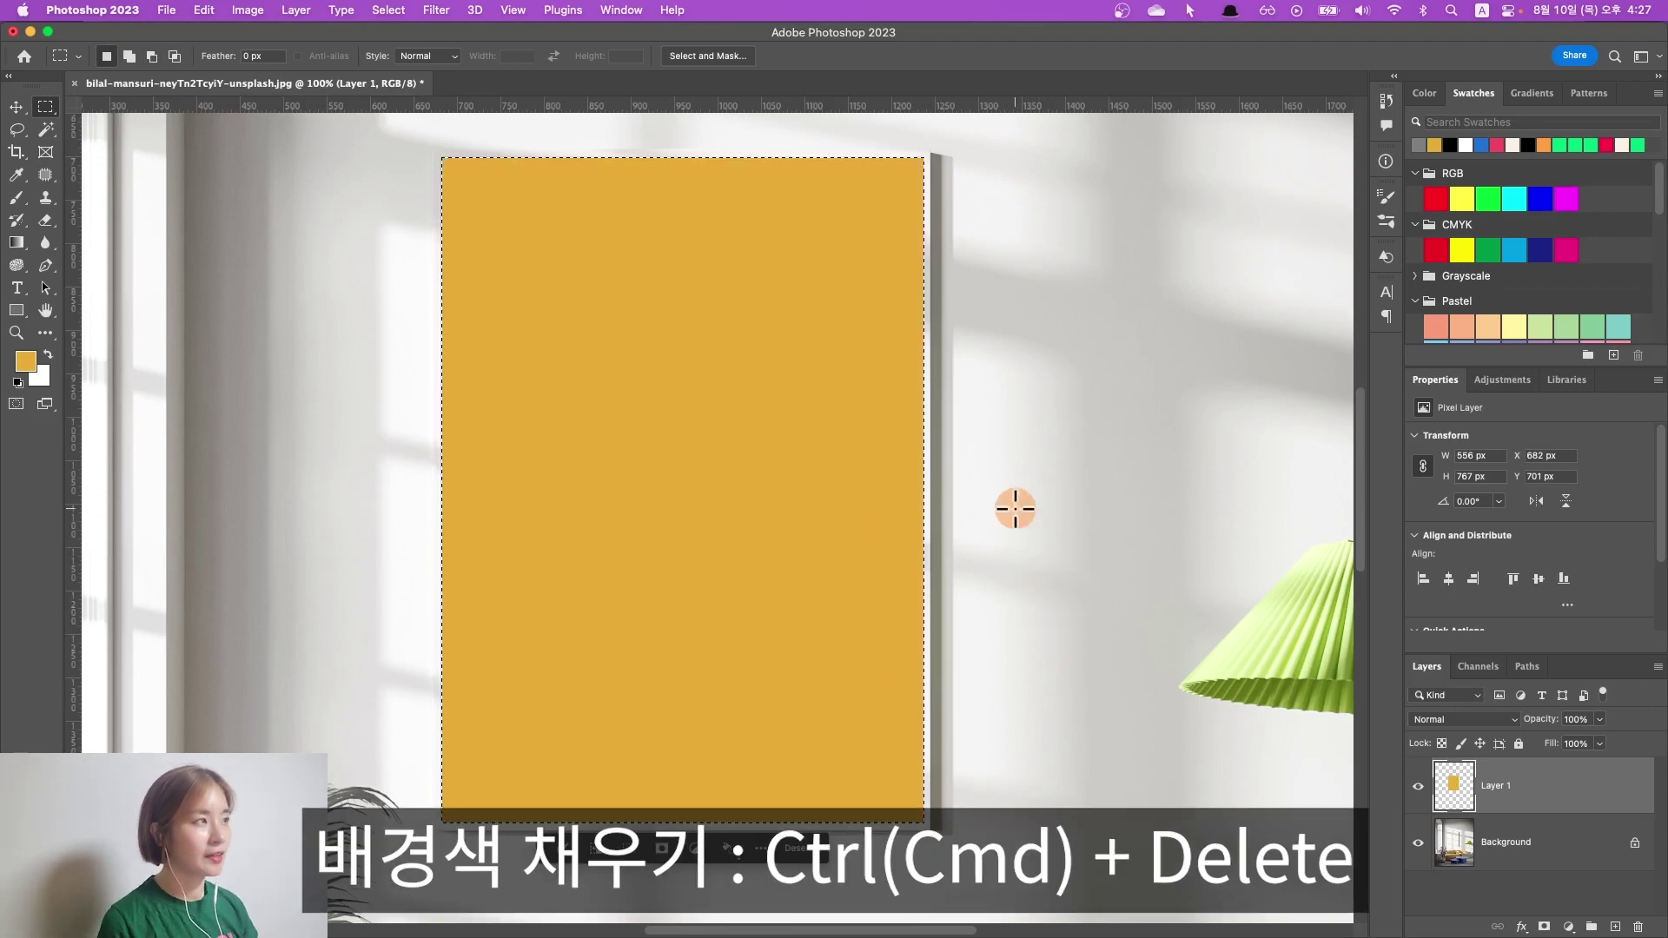
key(super+BackSpace)
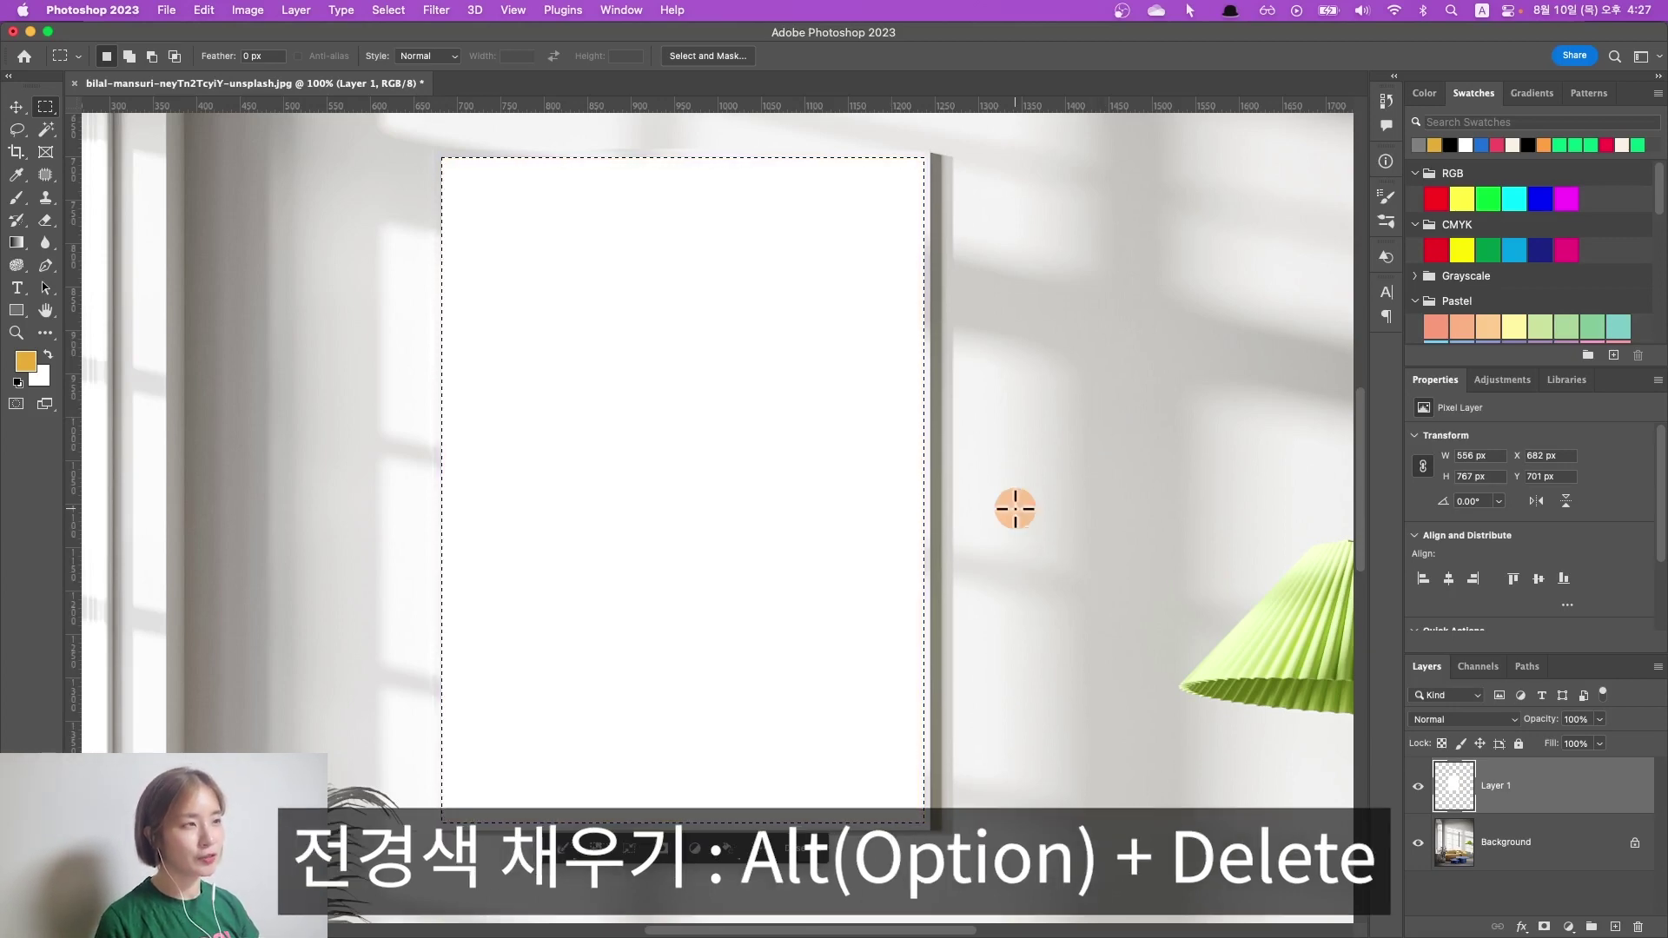
key(alt+BackSpace)
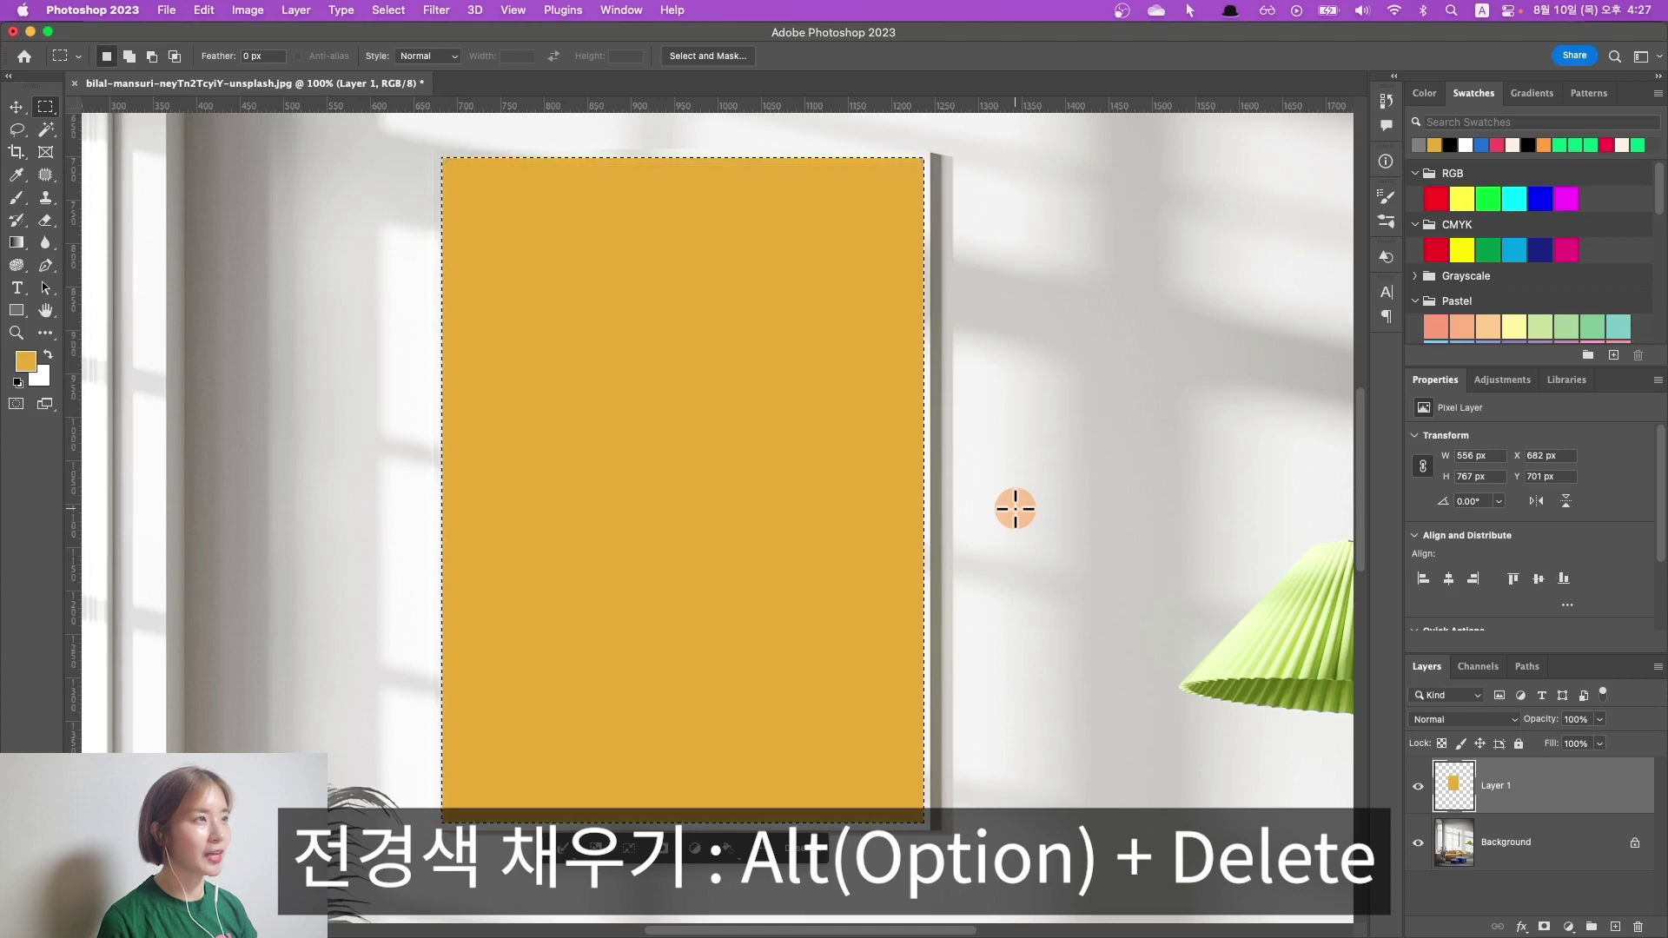
key(super+d)
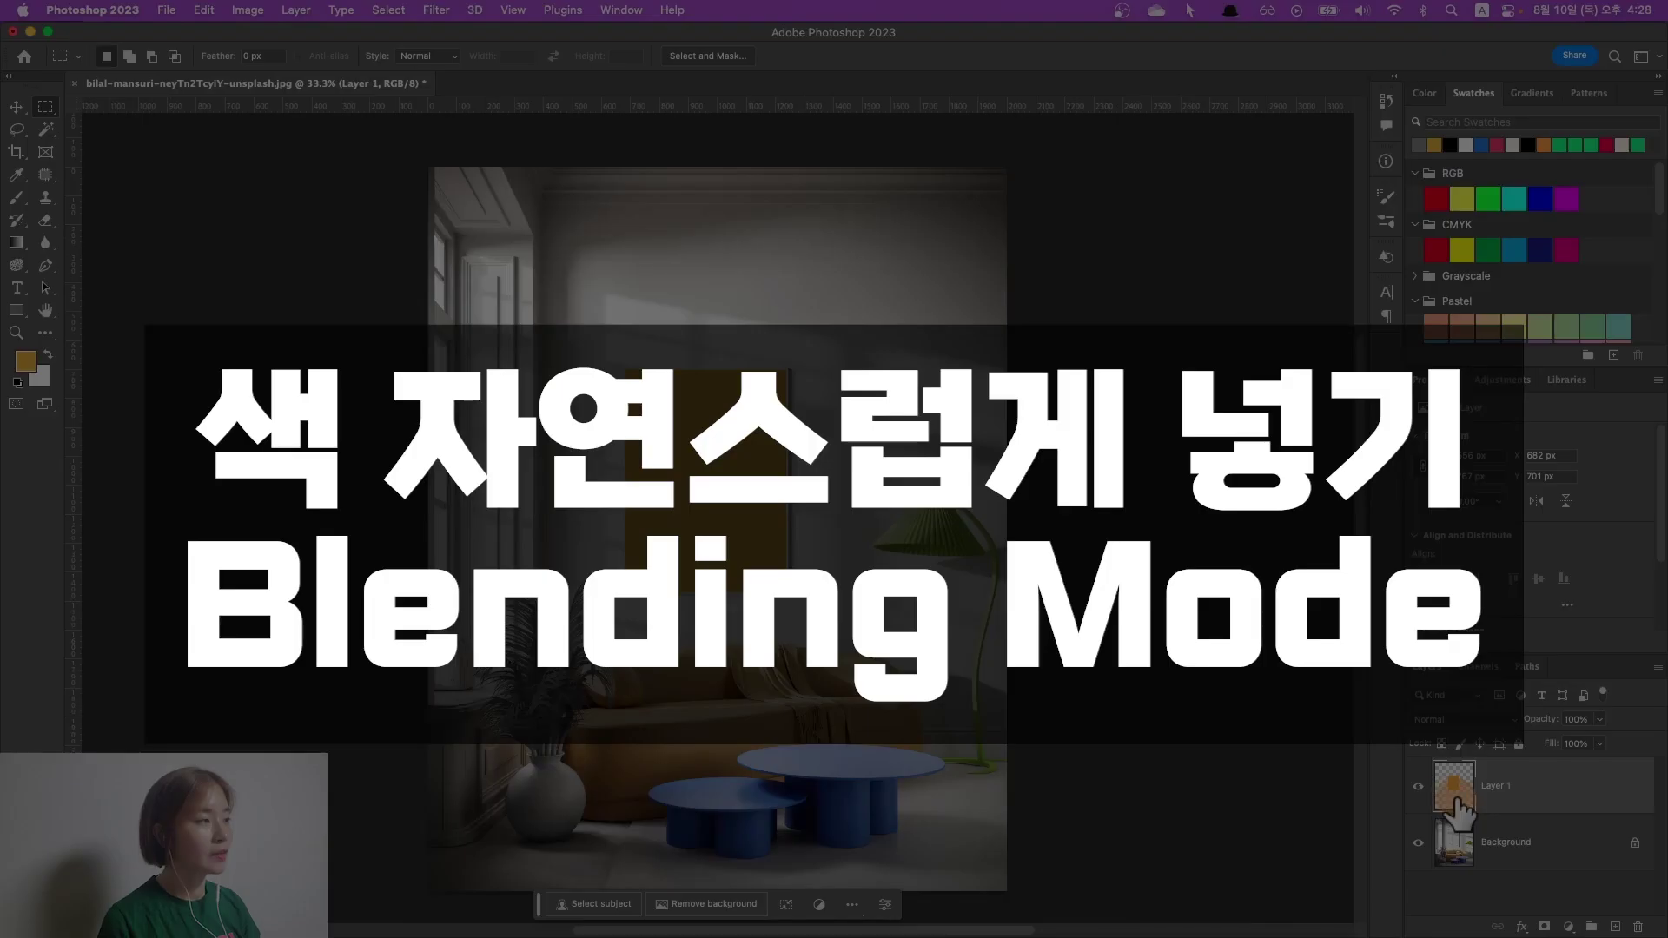
Toggle Layer 1's visibility to compare the yellow frame with the empty one.
click(1418, 787)
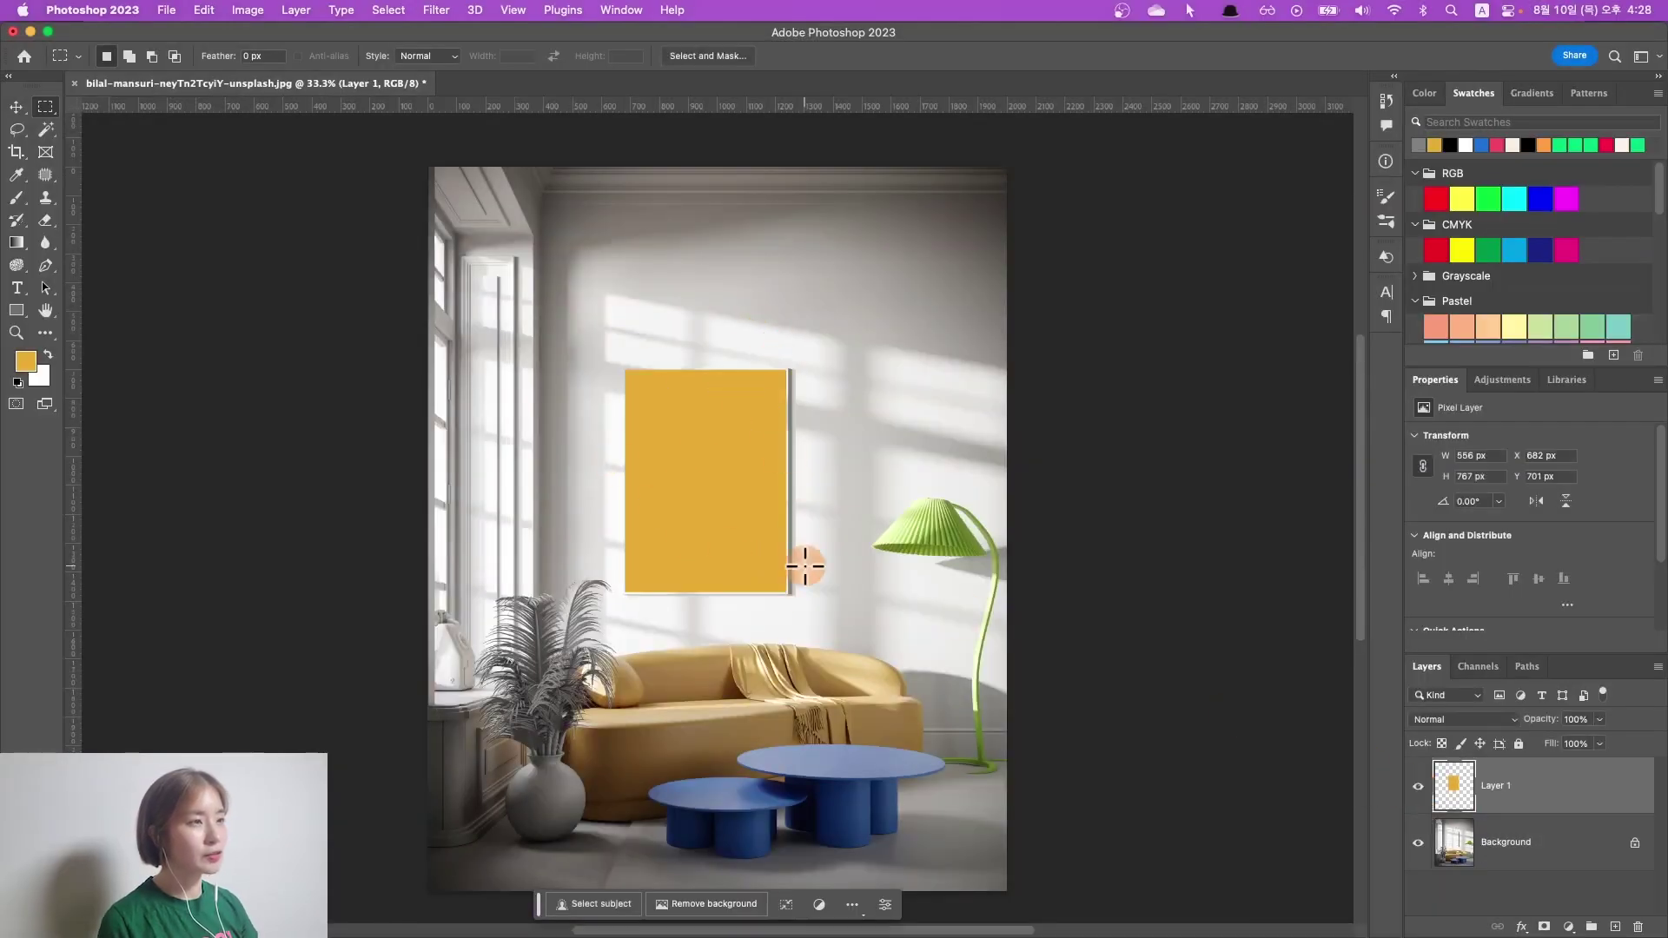
click(1418, 786)
click(1418, 787)
click(1418, 786)
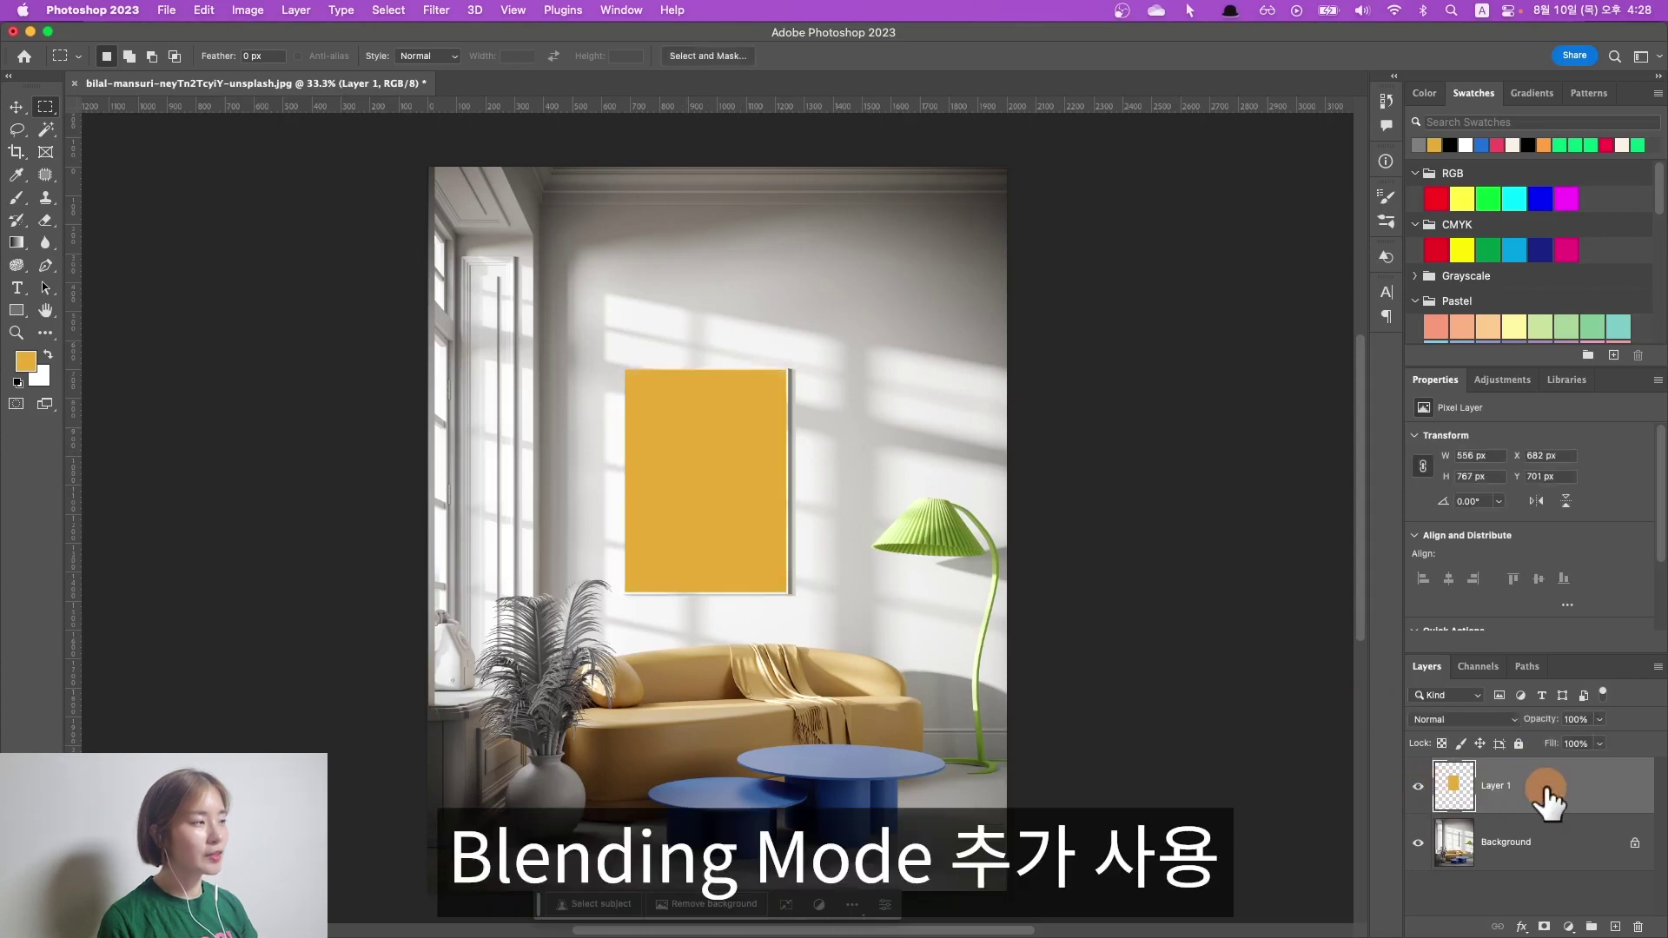
mouse_move(1545, 795)
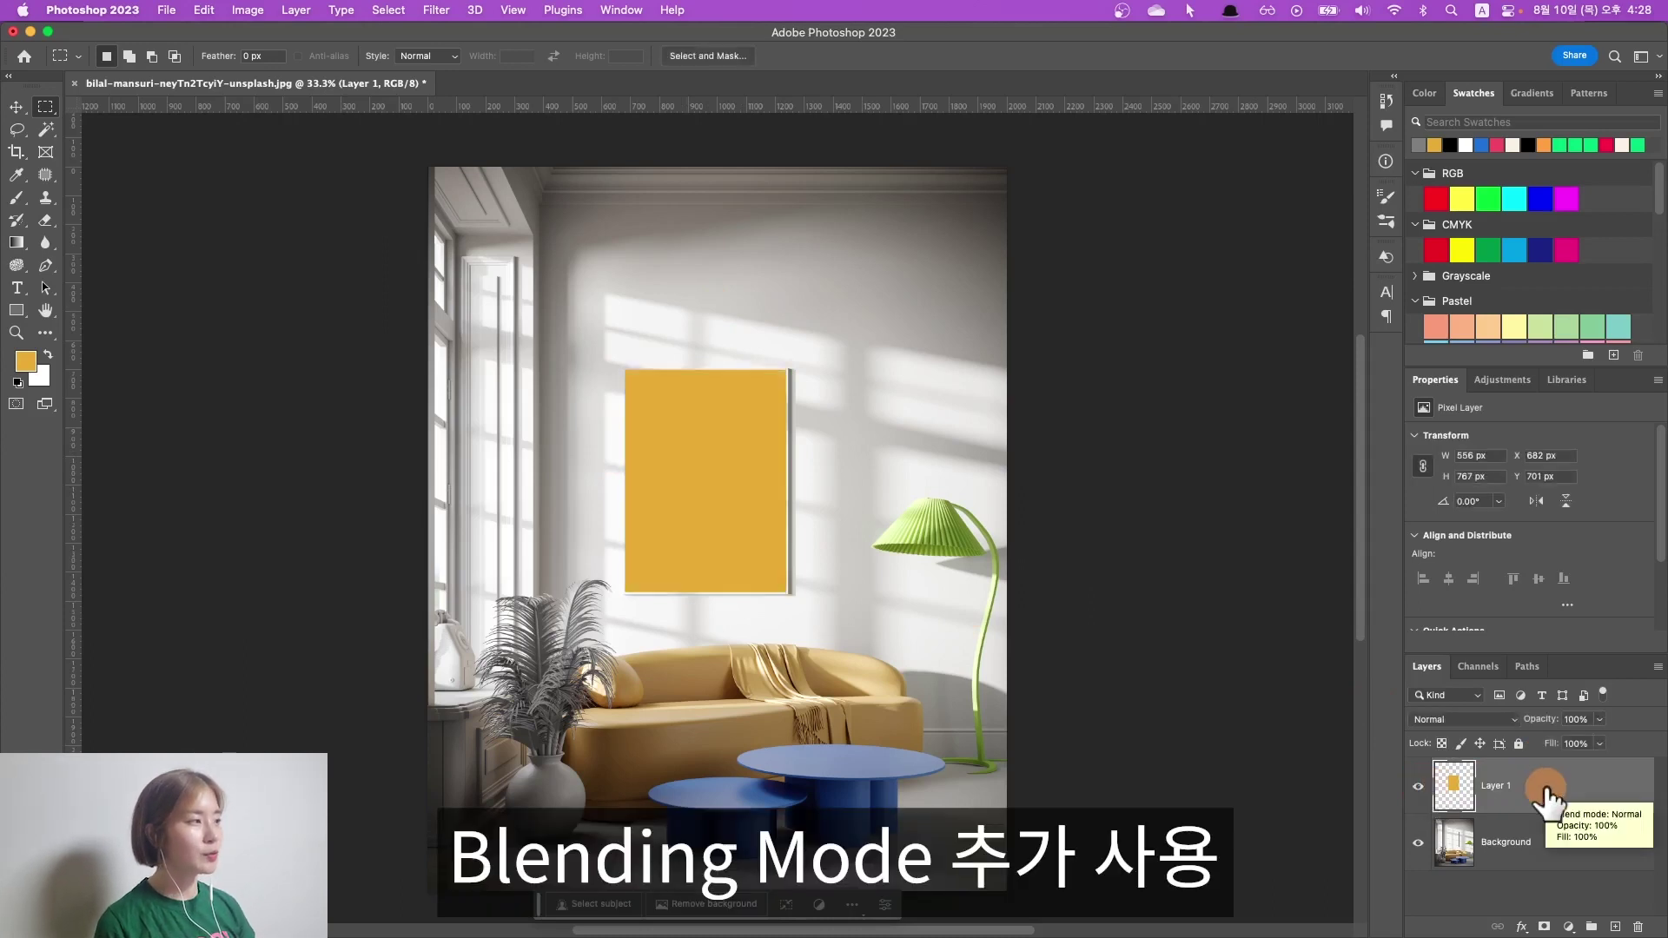
Set Layer 1's blend mode to Linear Burn, comparing it against Normal.
click(1472, 722)
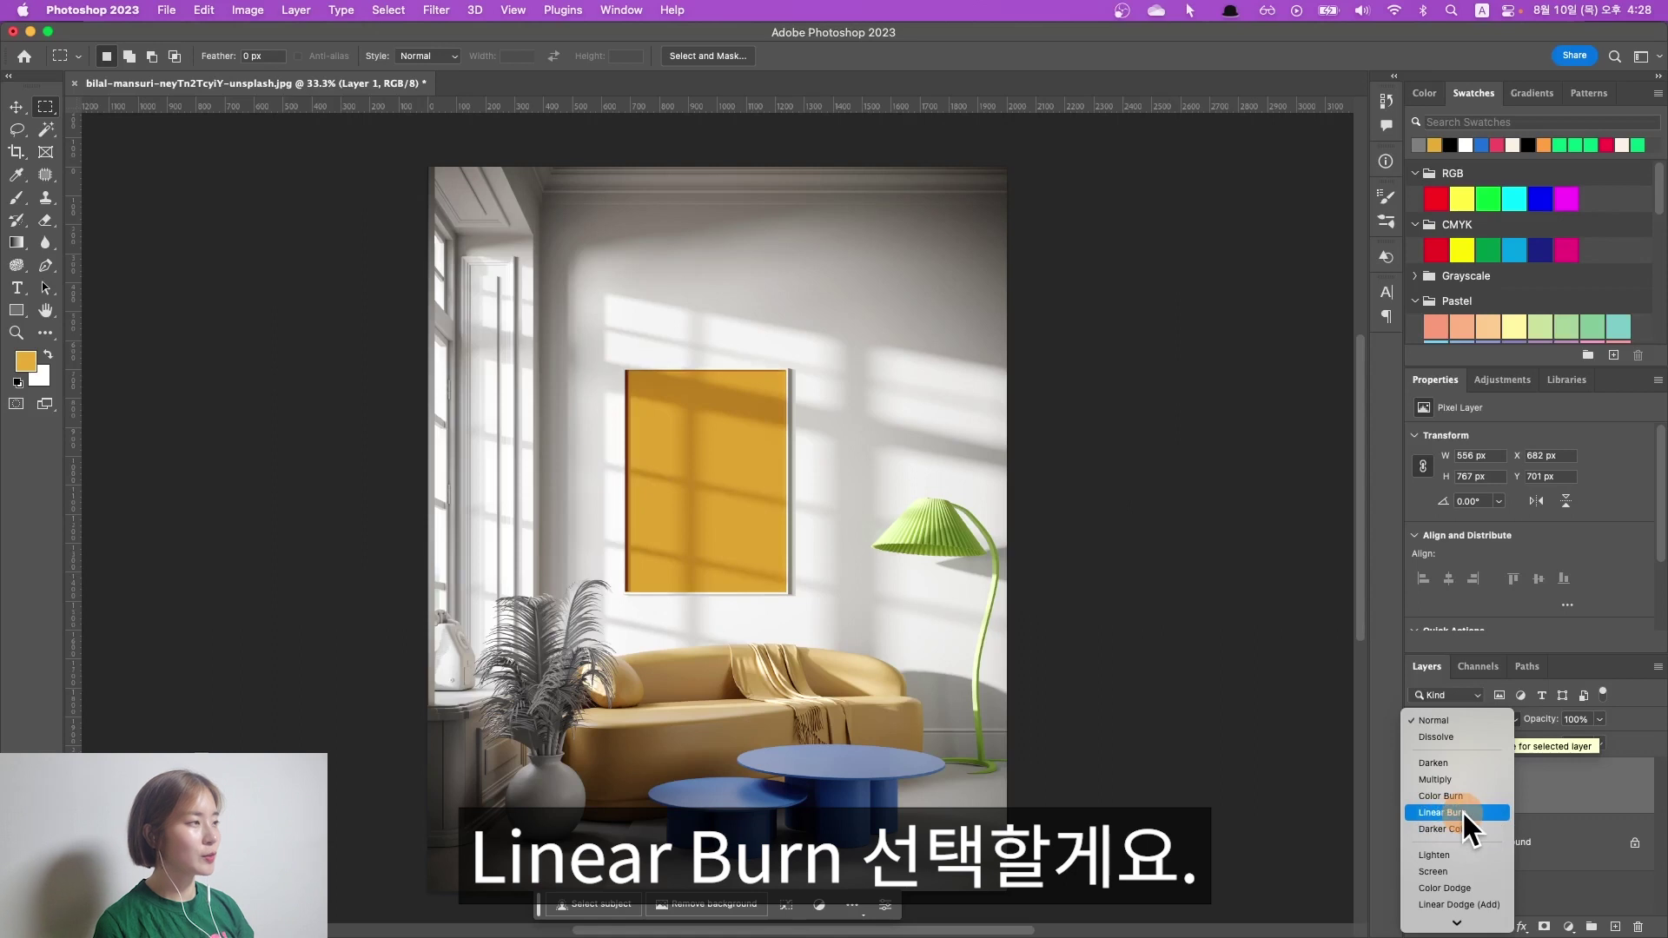
click(1467, 811)
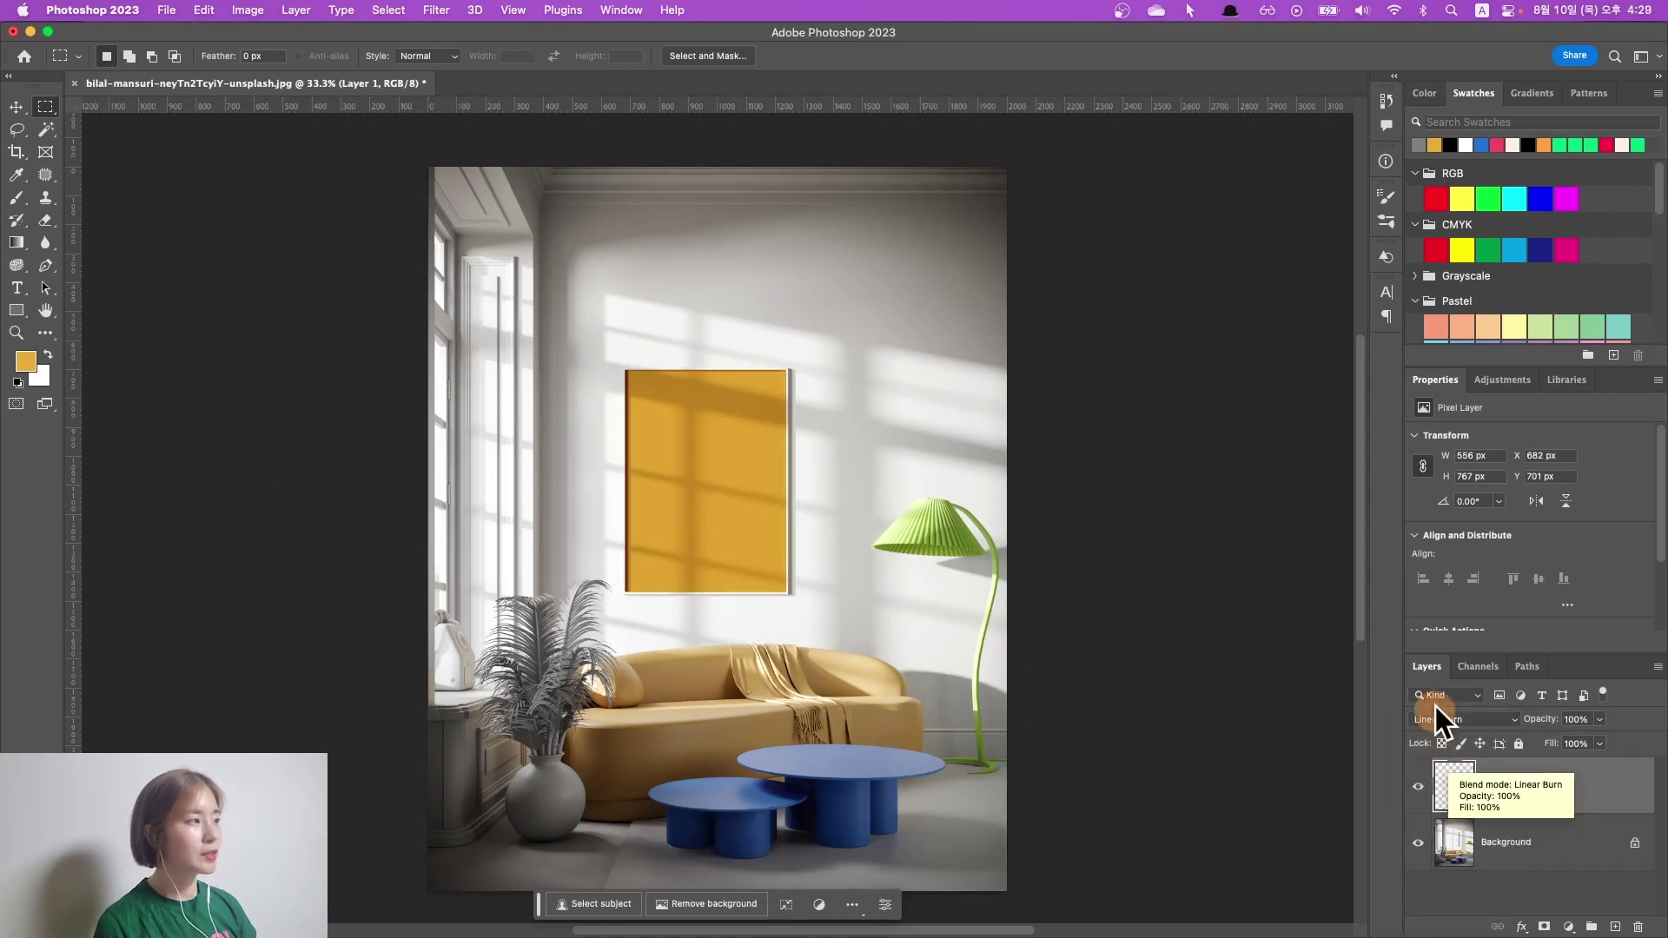
key(ctrl+z)
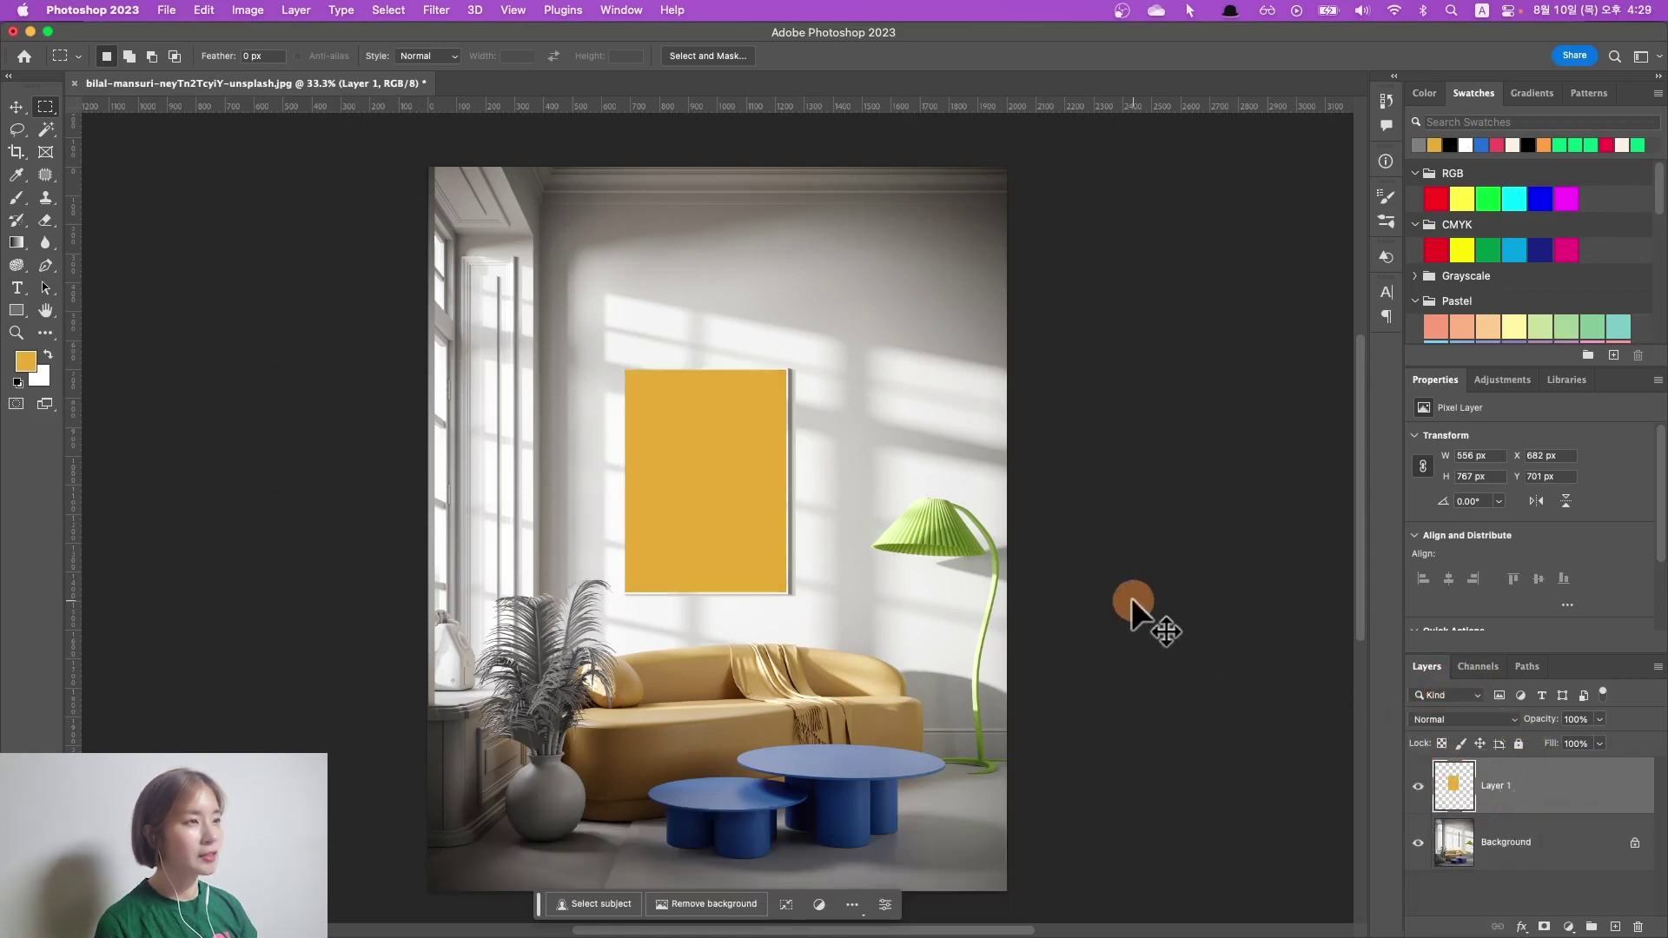
key(ctrl+shift+z)
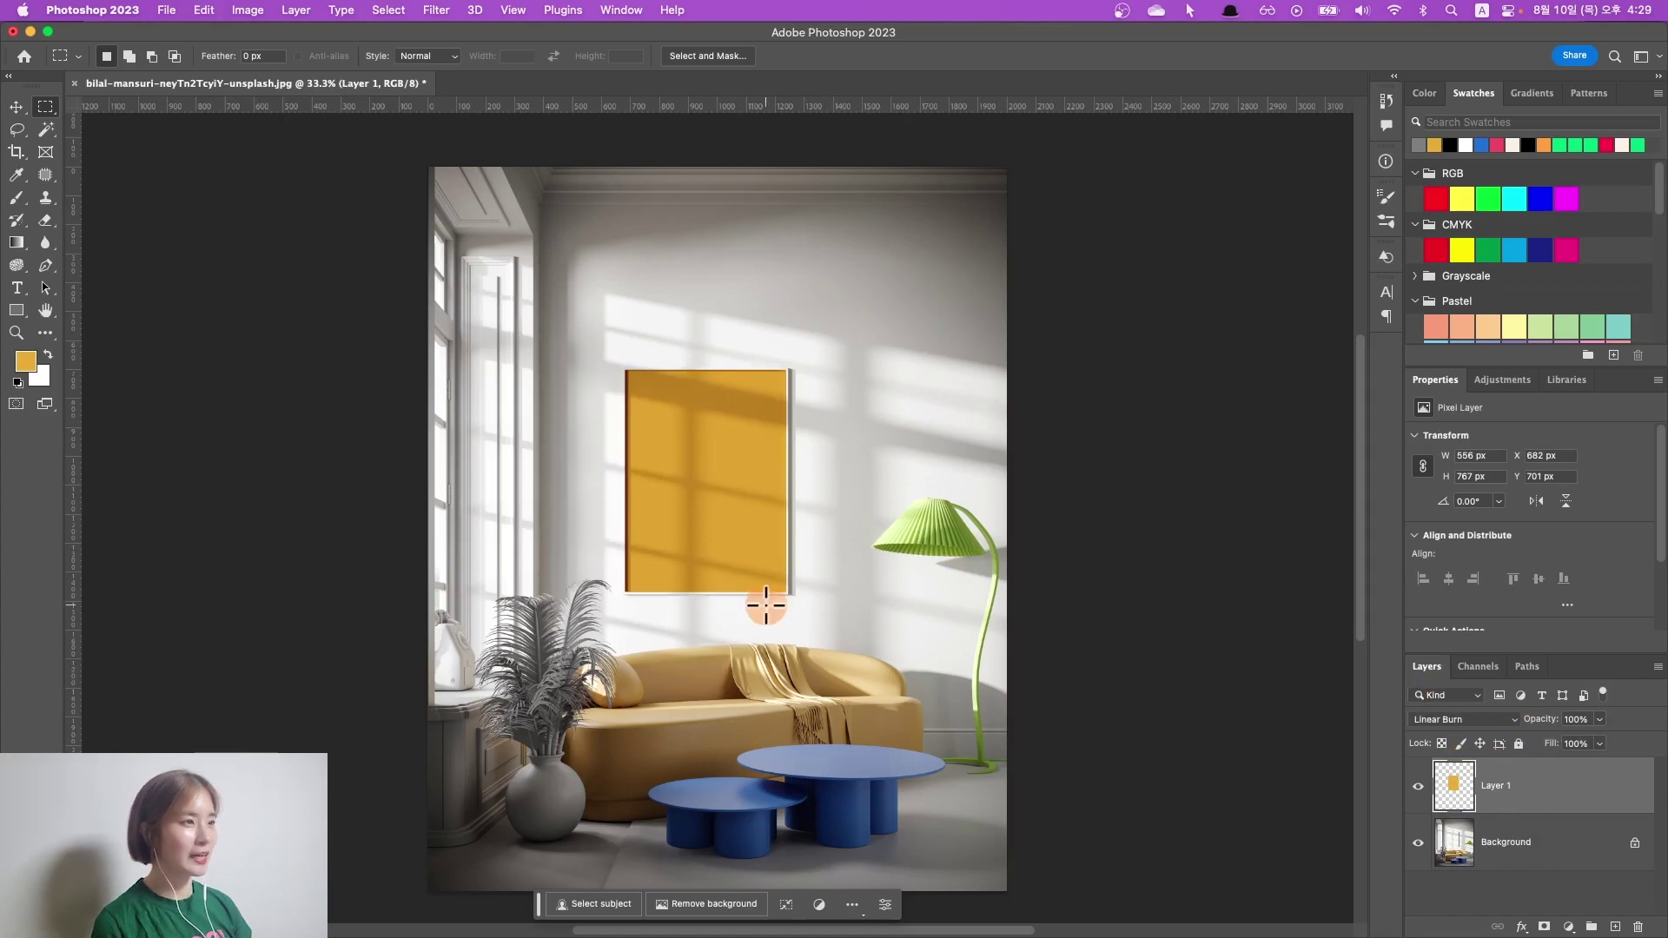
click(1512, 721)
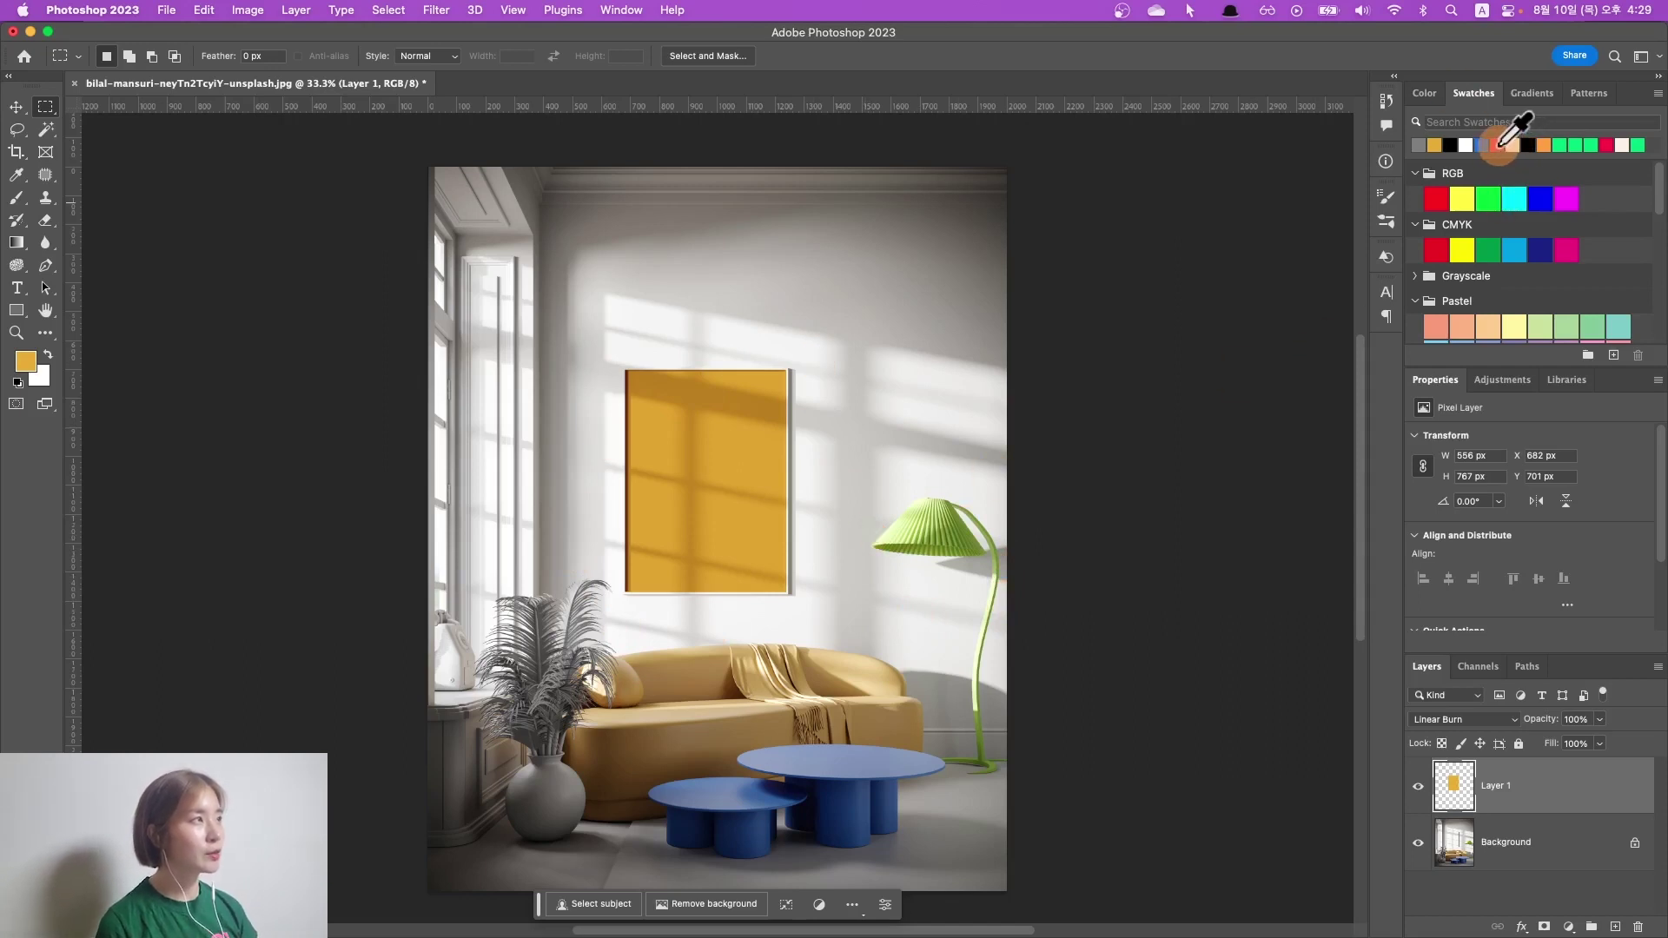
Fill only Layer 1's frame pixels with a pink swatch, then hide the room photo.
click(1500, 145)
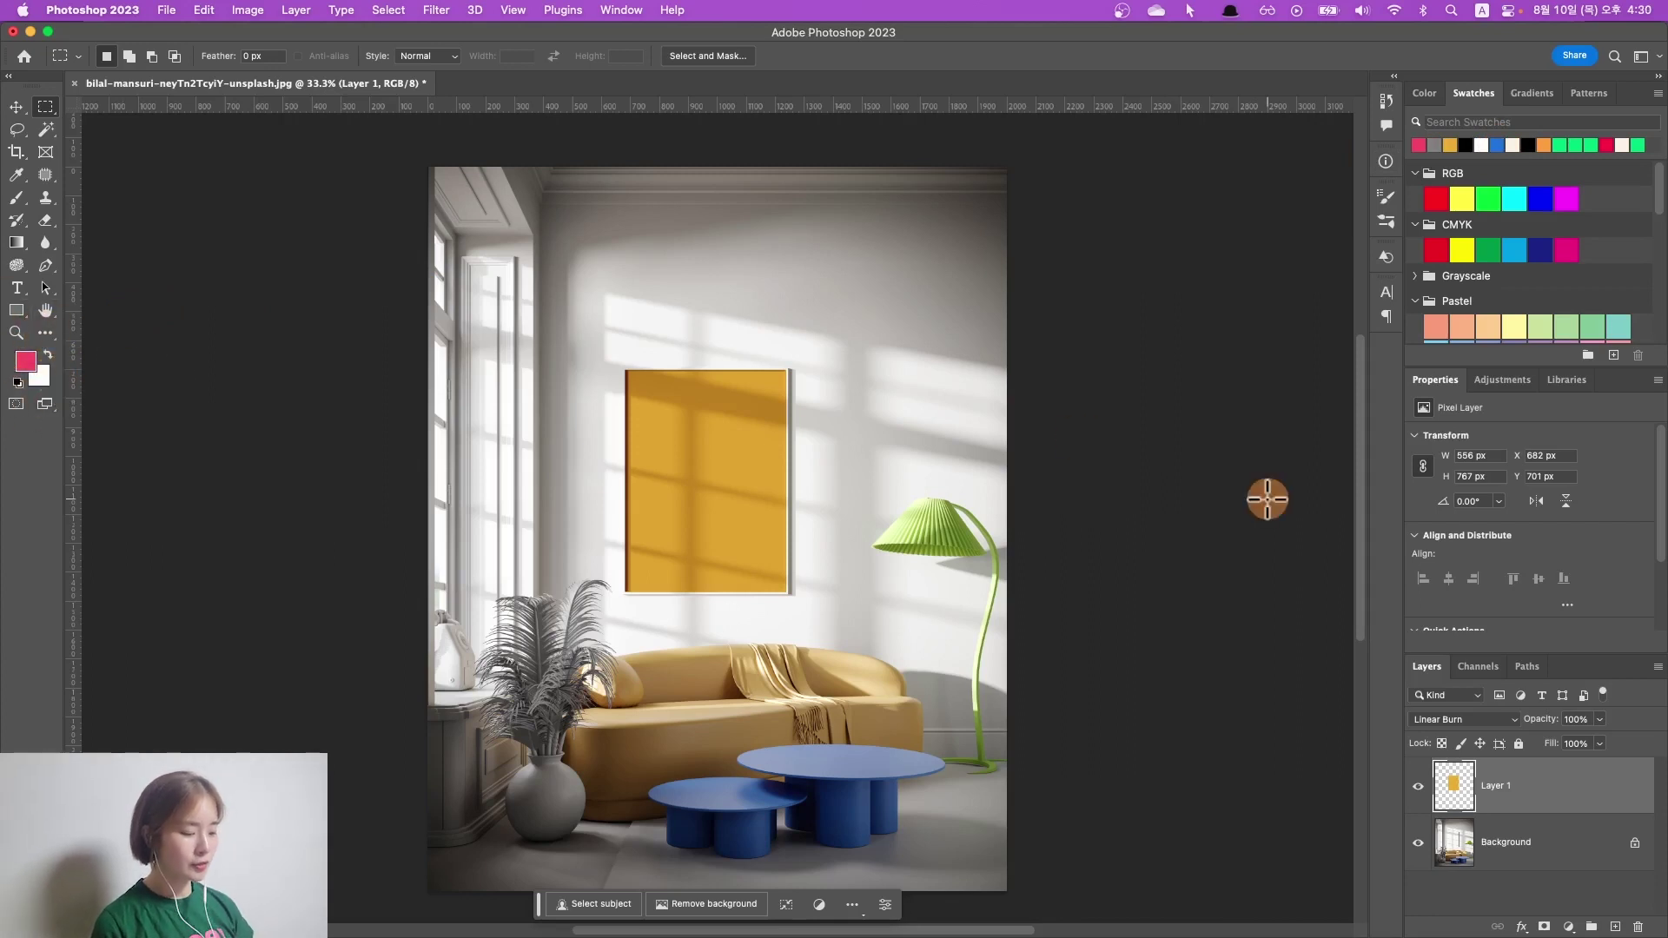
key(alt+BackSpace)
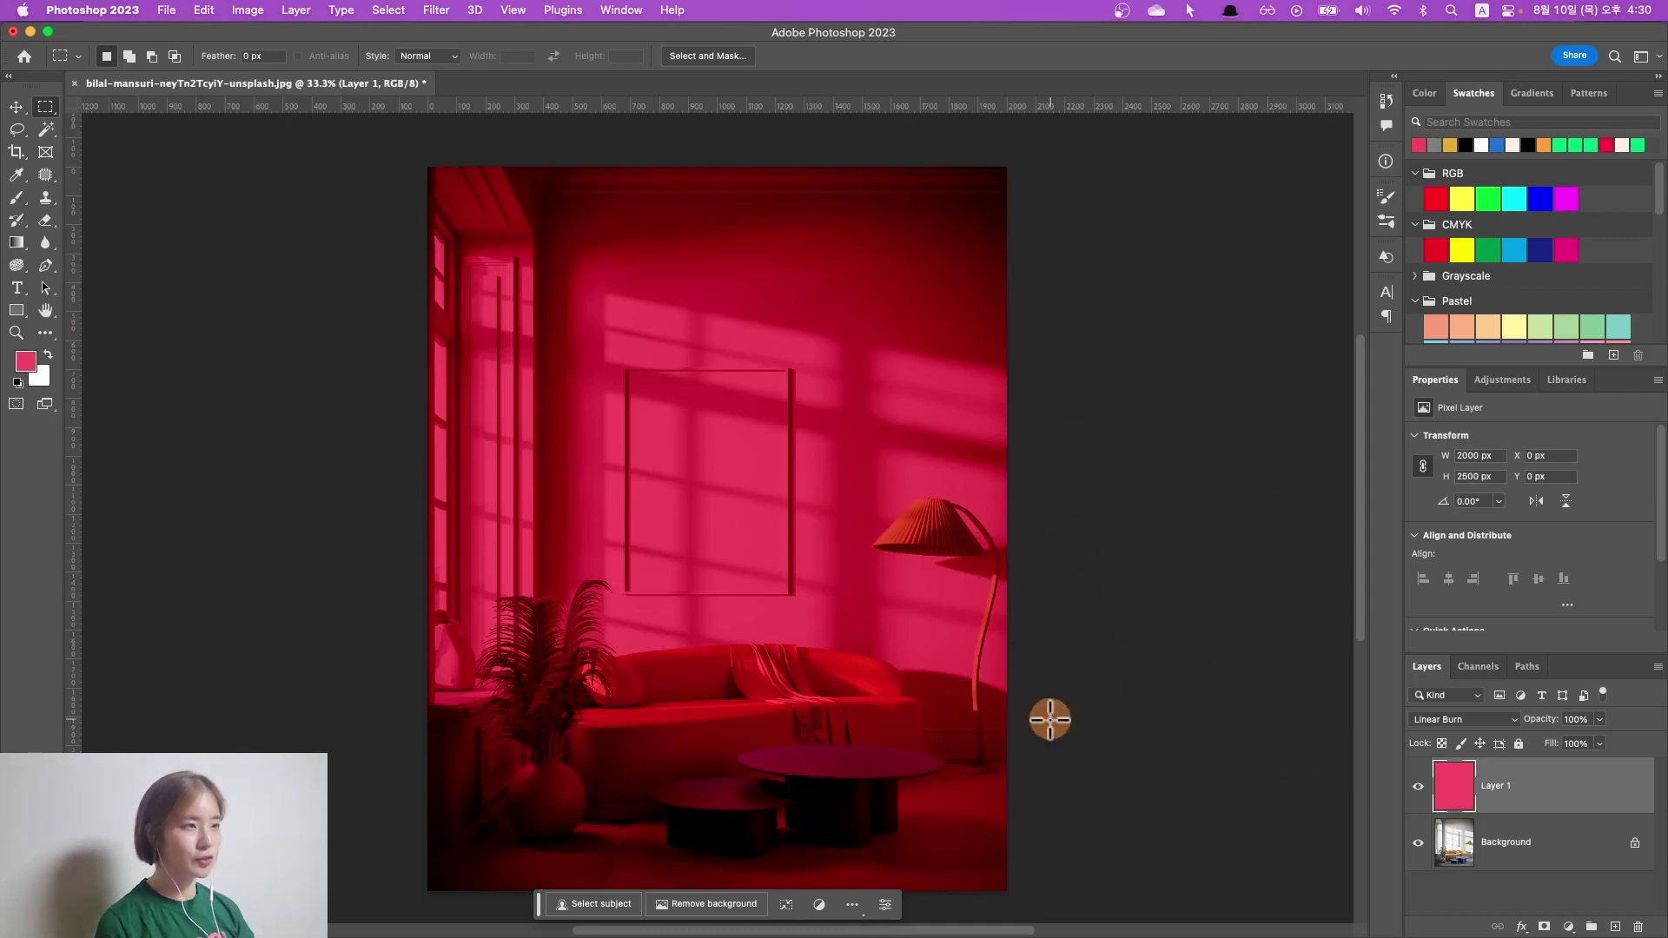
key(ctrl+z)
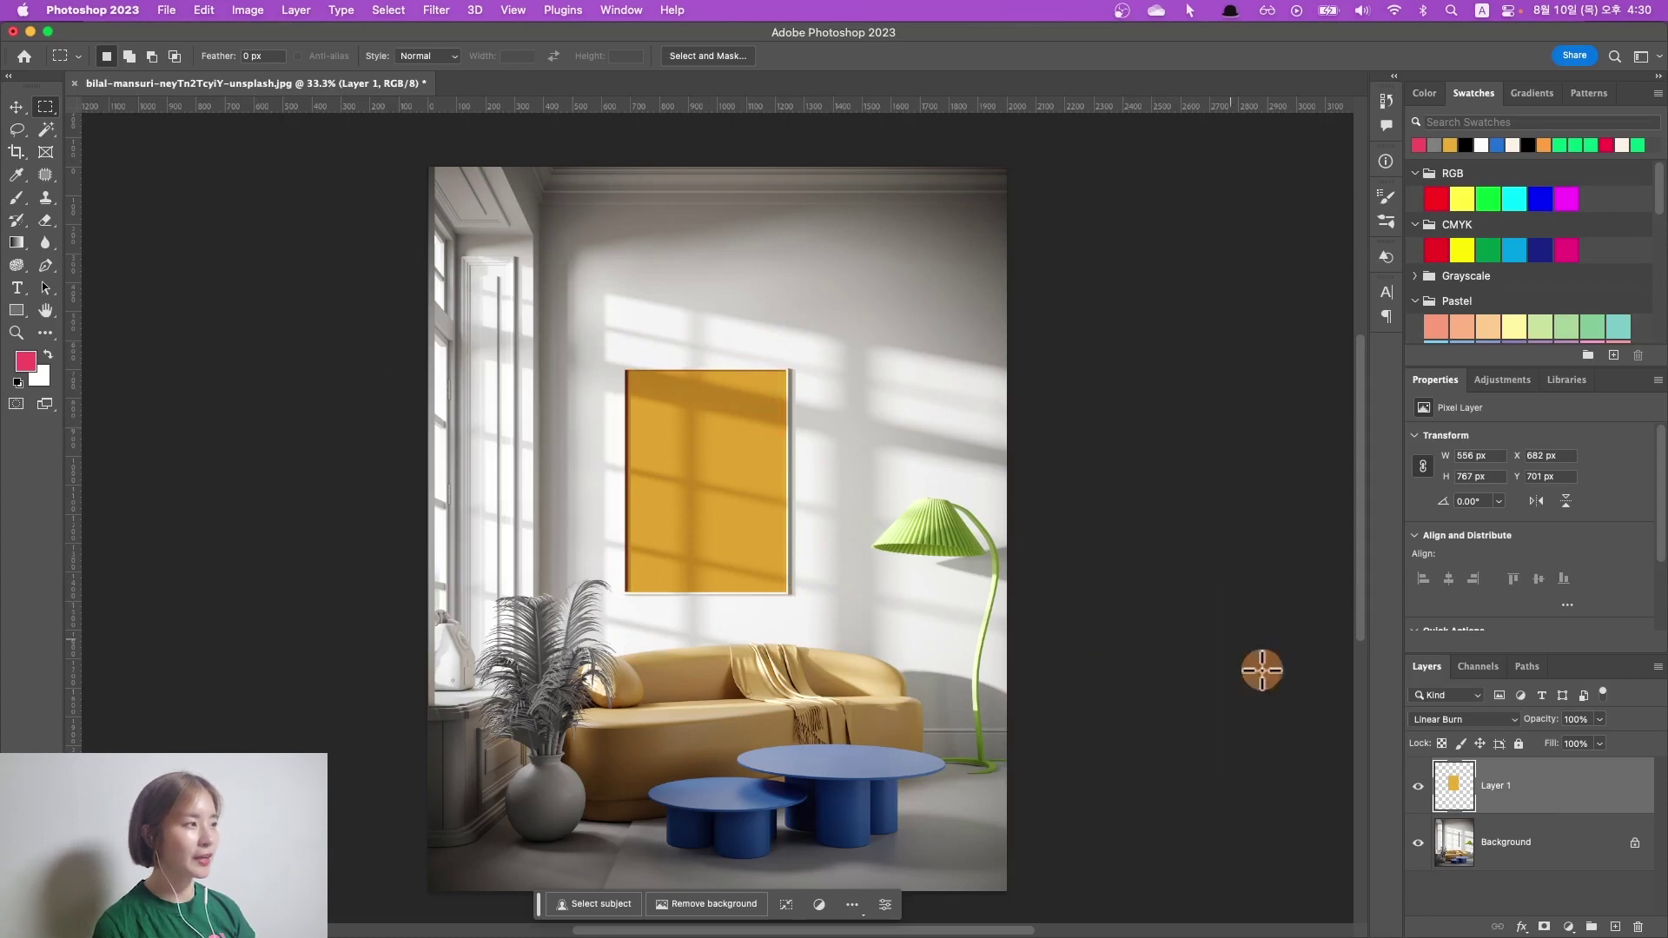
key(alt+shift+Delete)
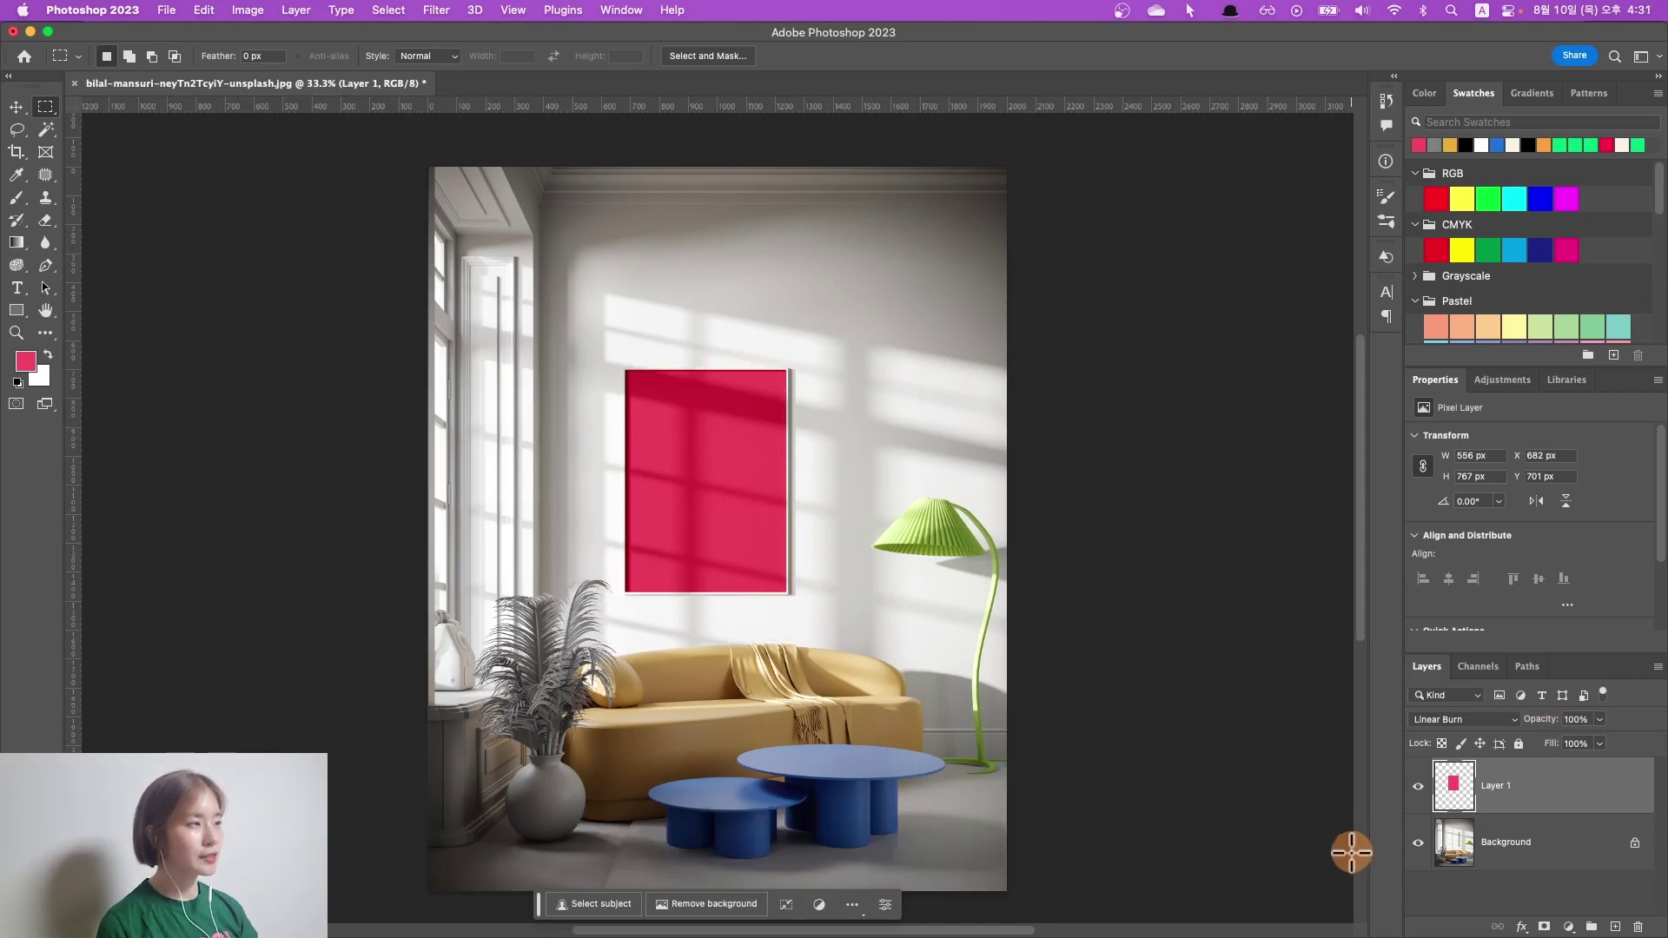
click(1418, 842)
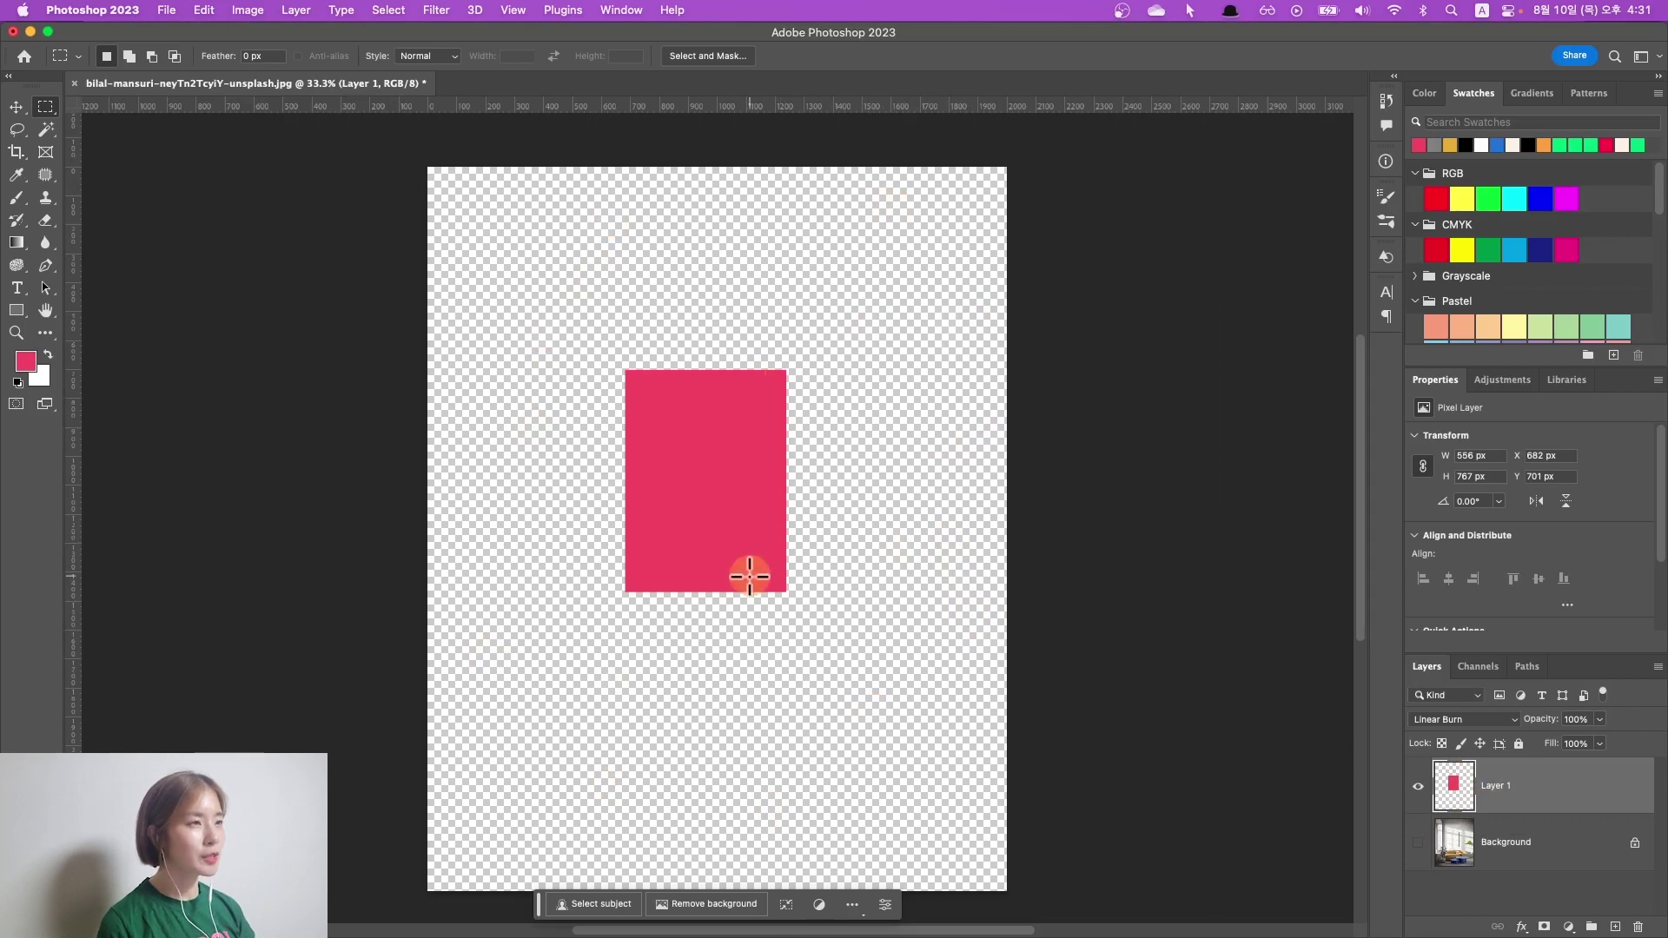
Recolour the frame cyan with a transparency-preserving fill and show the room photo again.
click(1514, 250)
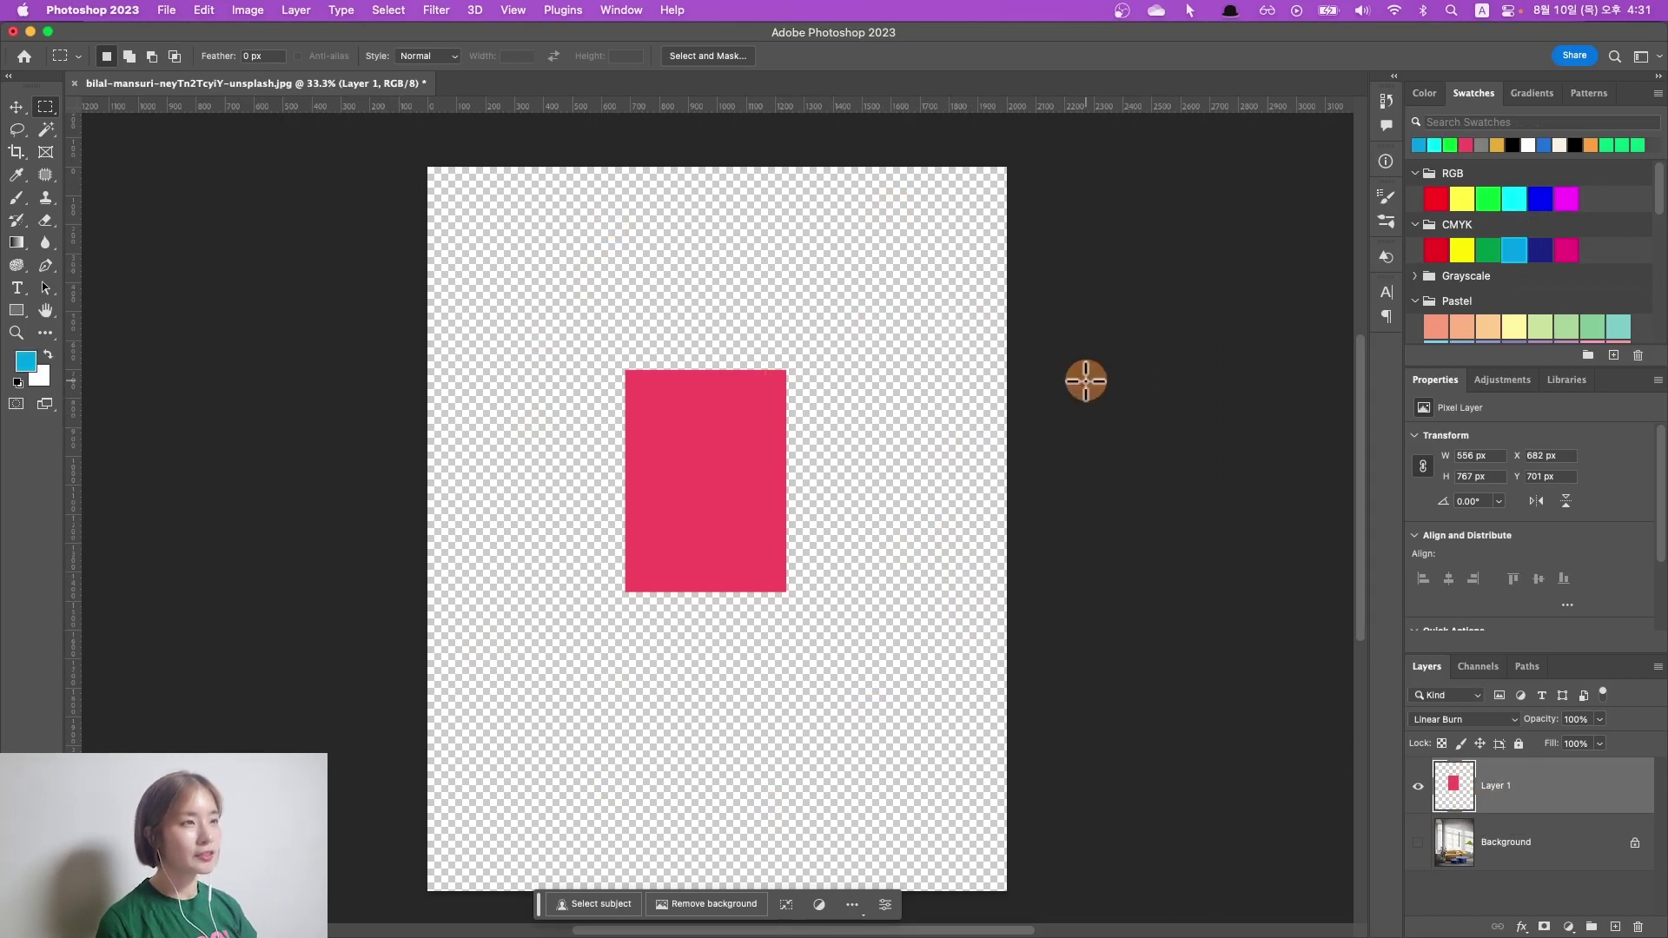
key(alt+shift+BackSpace)
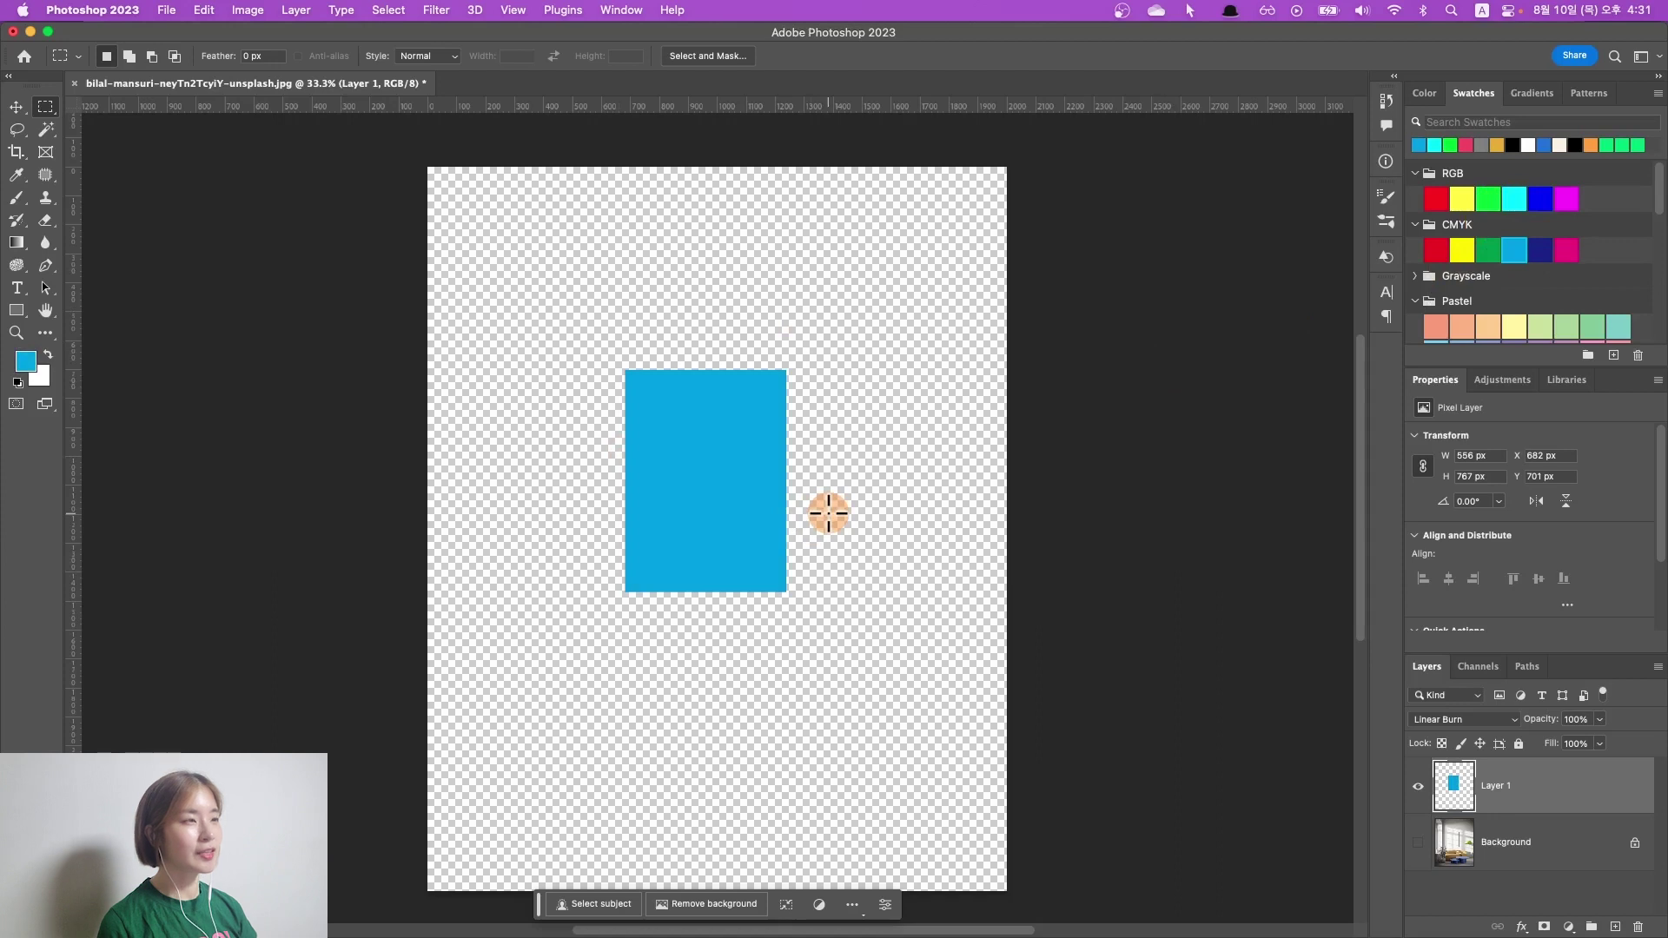
click(1418, 843)
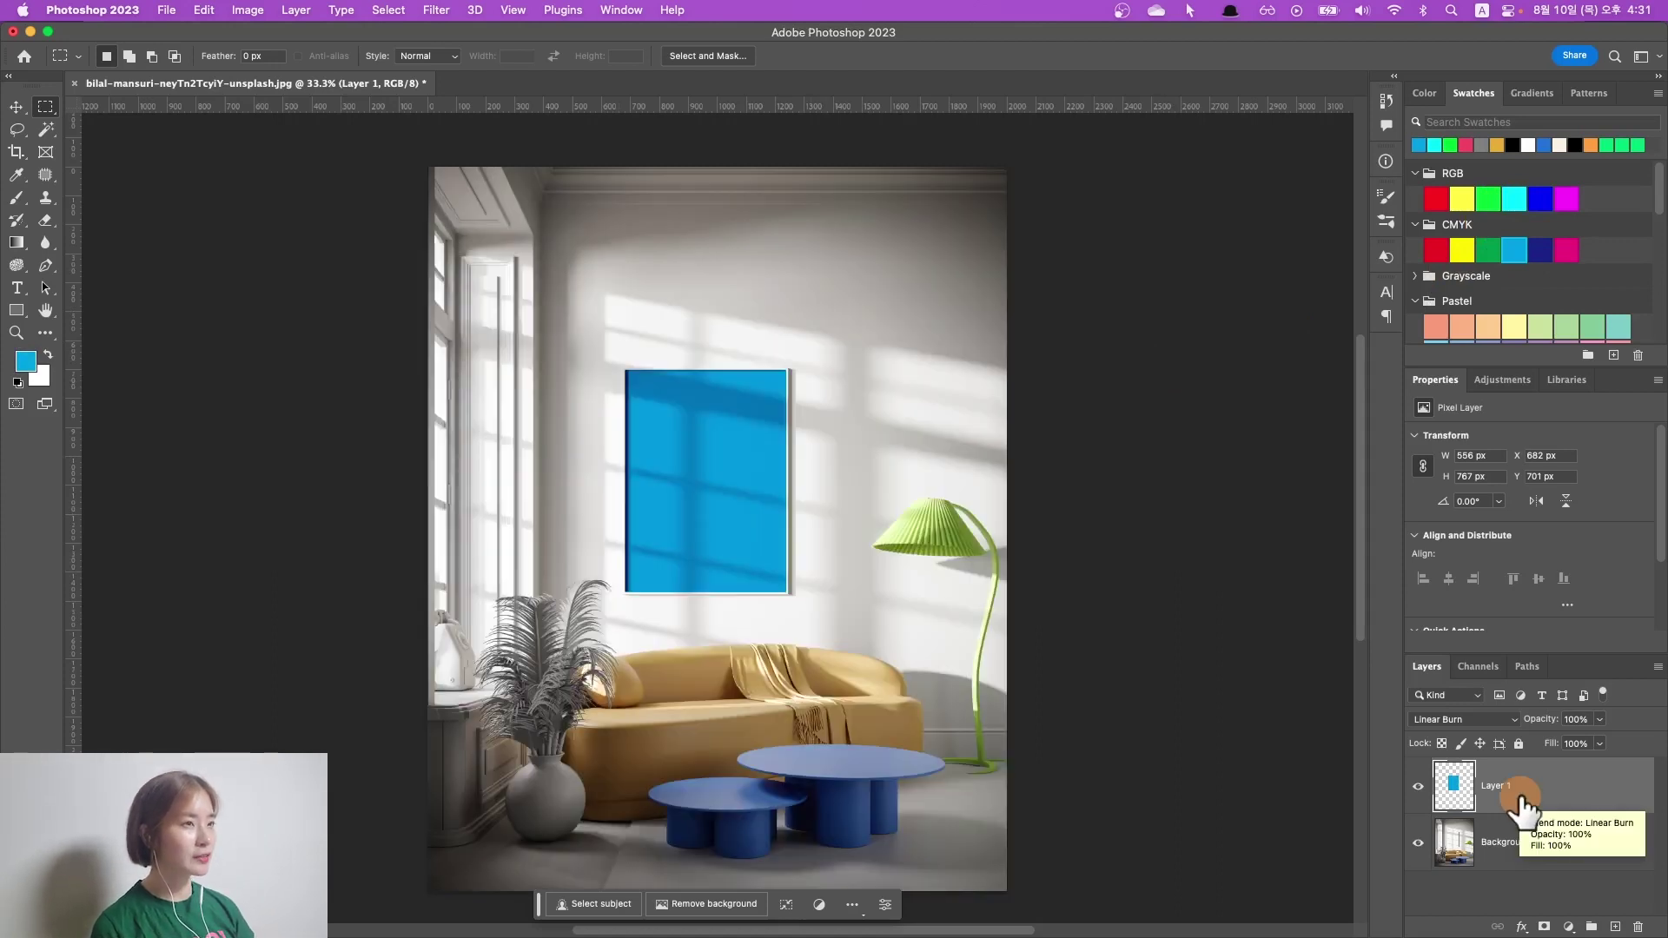
key(ctrl+shift+BackSpace)
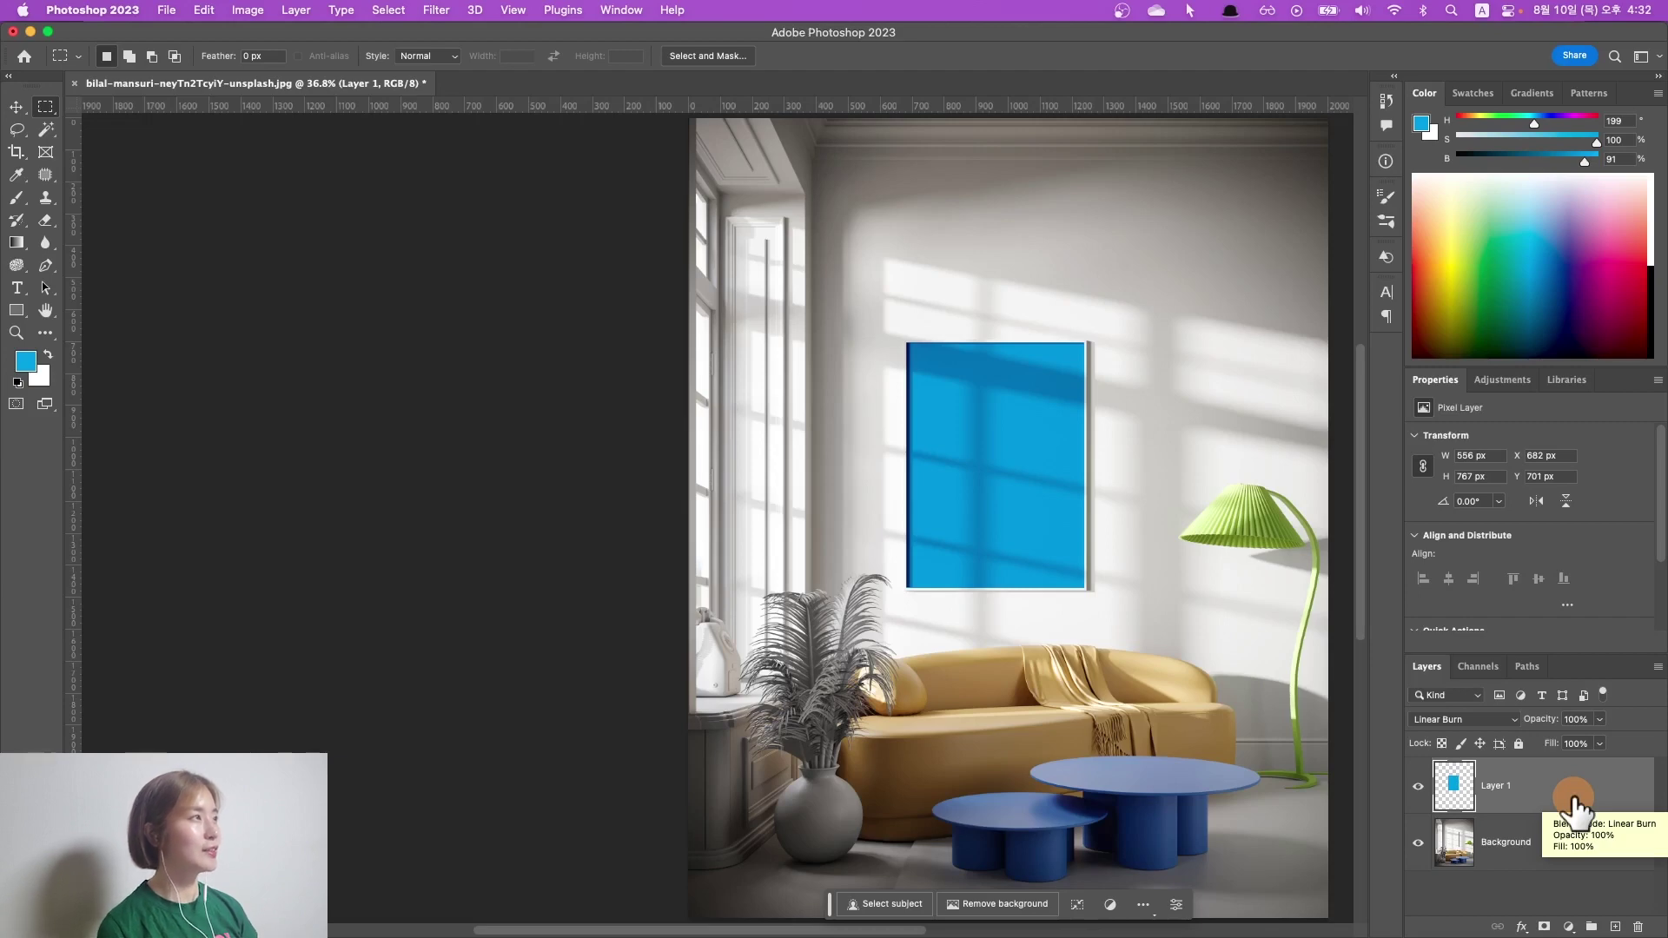
click(1473, 93)
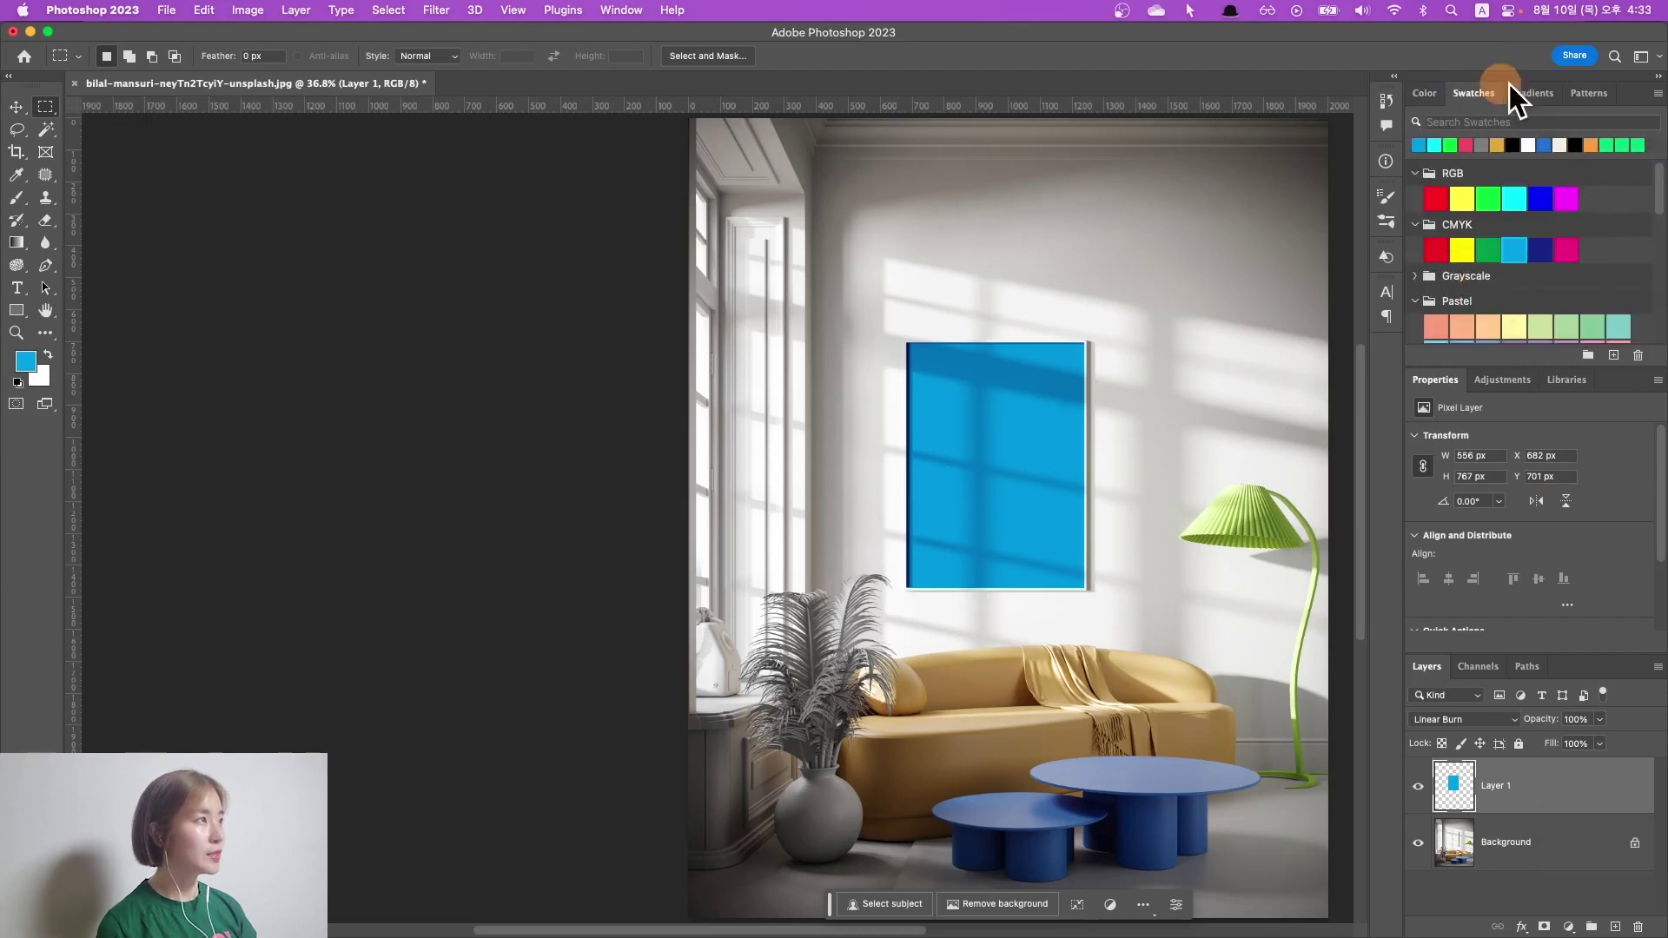
Pick a green swatch, lock Layer 1's transparent pixels, and briefly hide the room photo.
click(1604, 144)
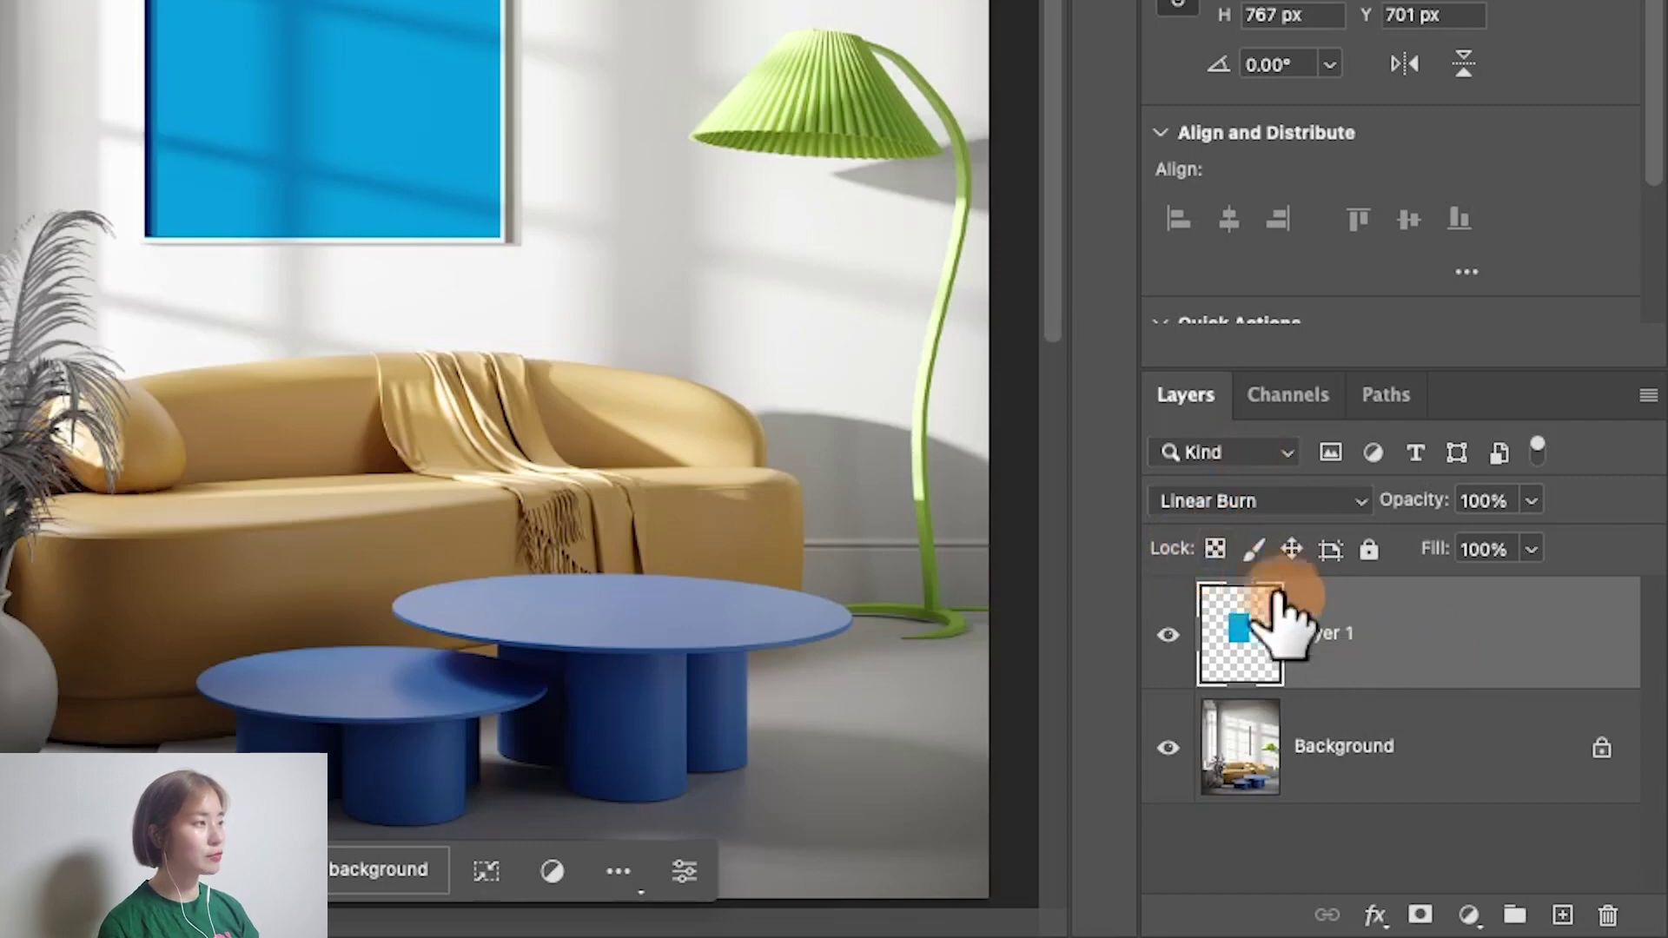
click(1216, 548)
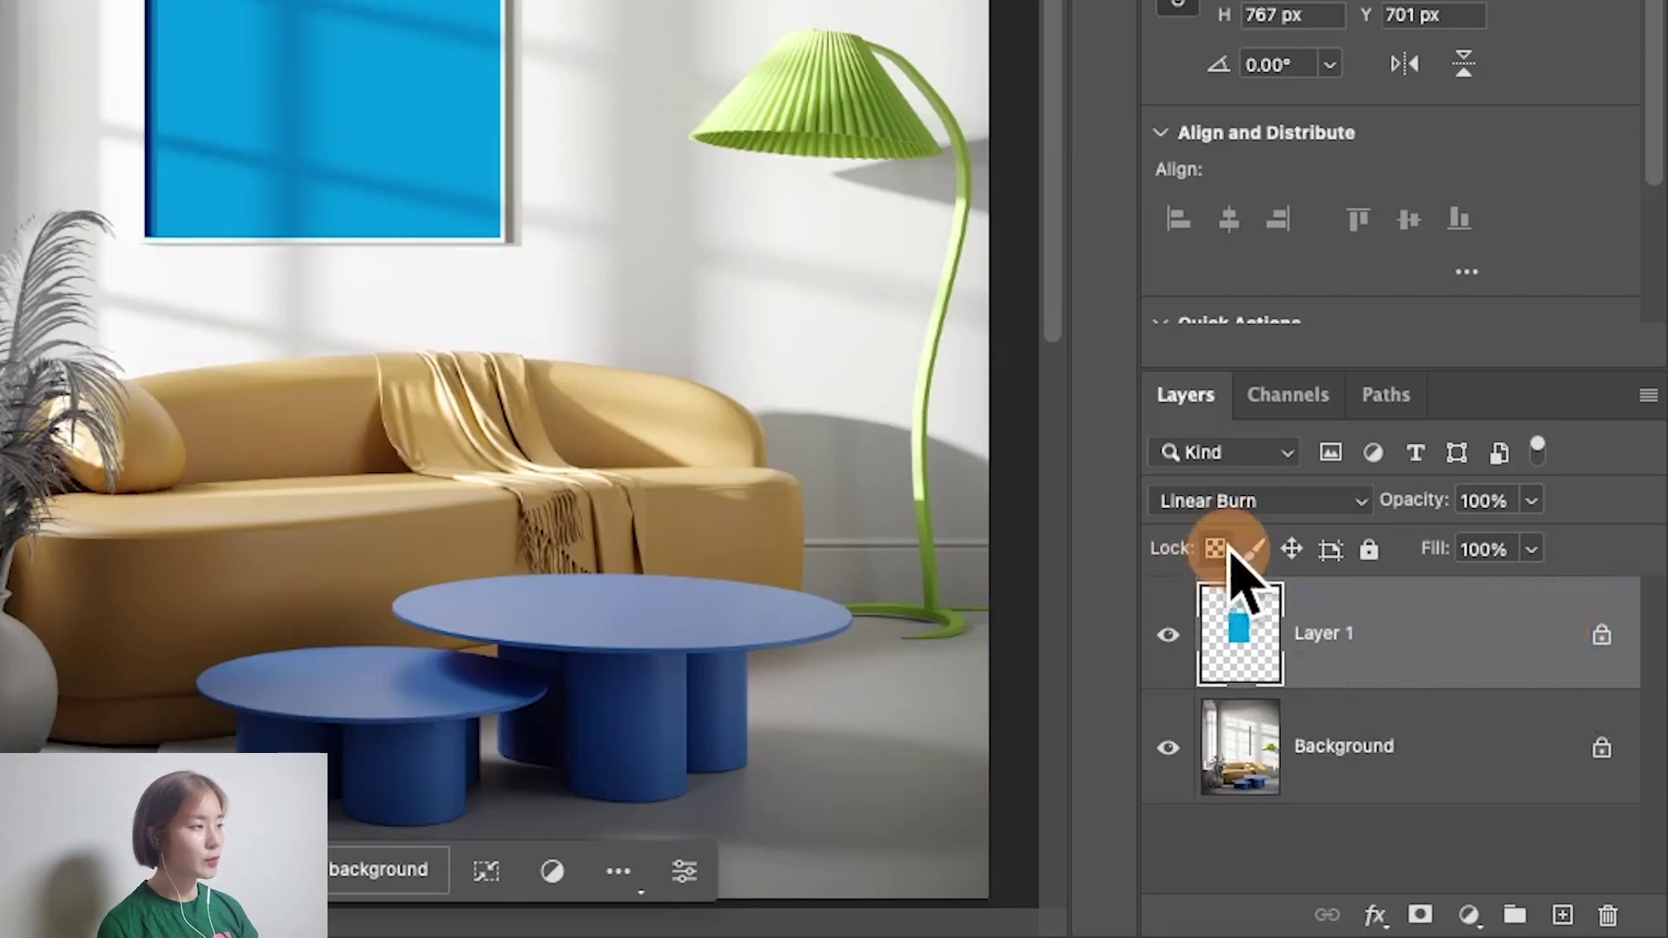
click(1168, 747)
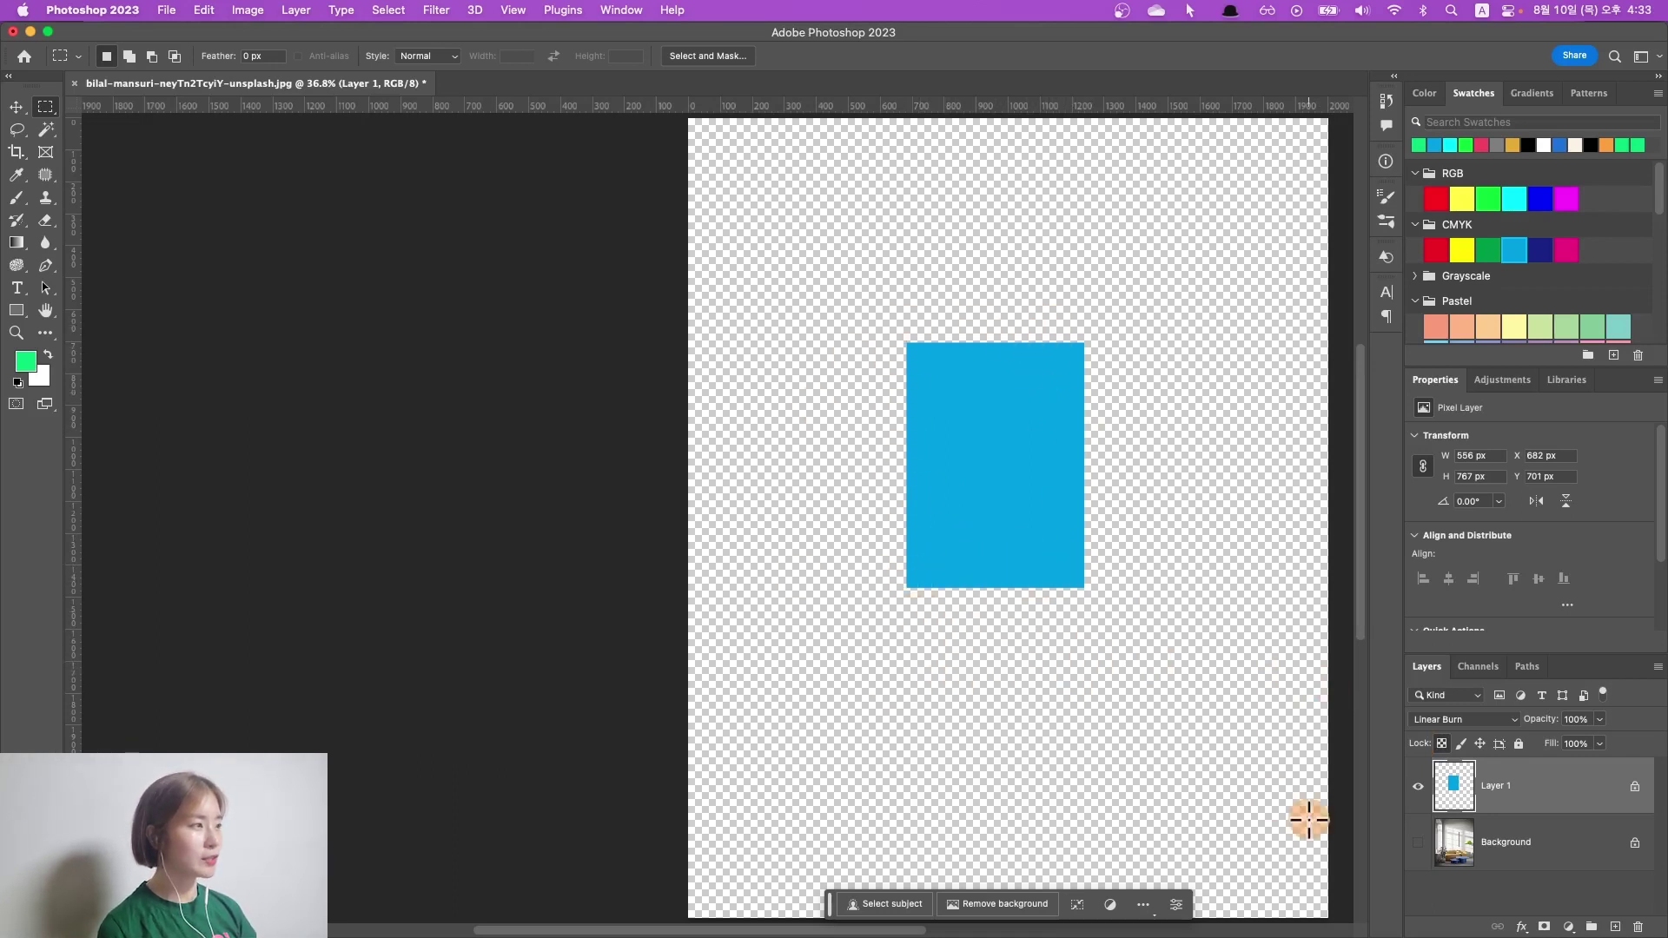
click(1418, 842)
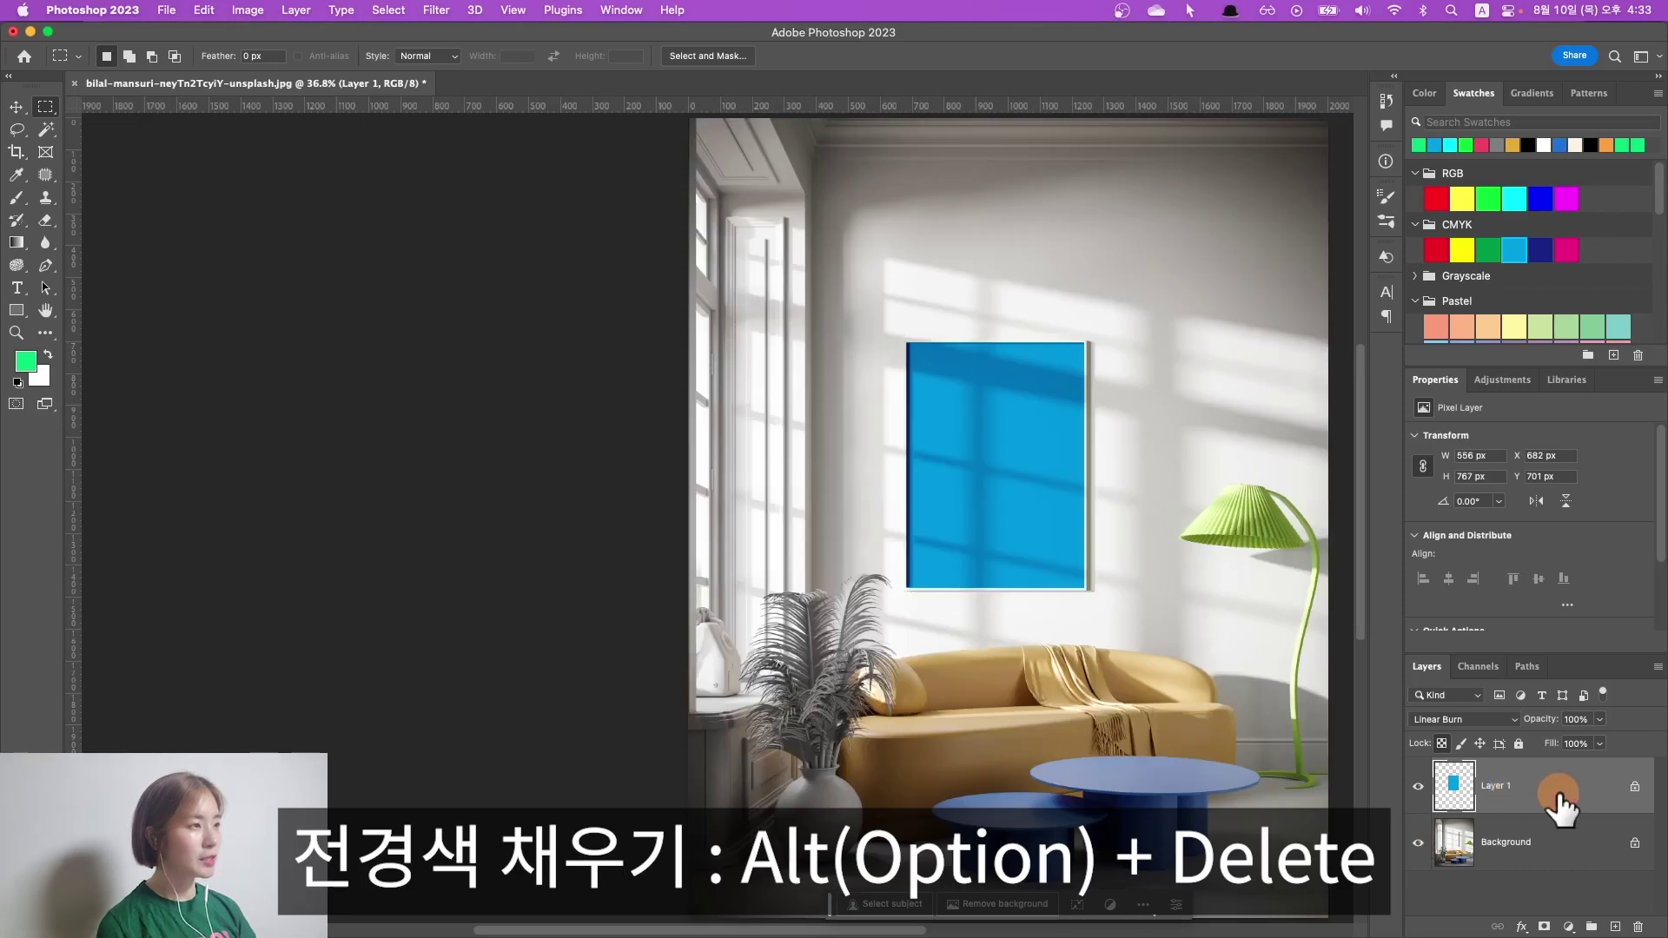
Fill the frame rectangle with green, unlock Layer 1's transparent pixels, and load its outline as a selection.
key(alt+Delete)
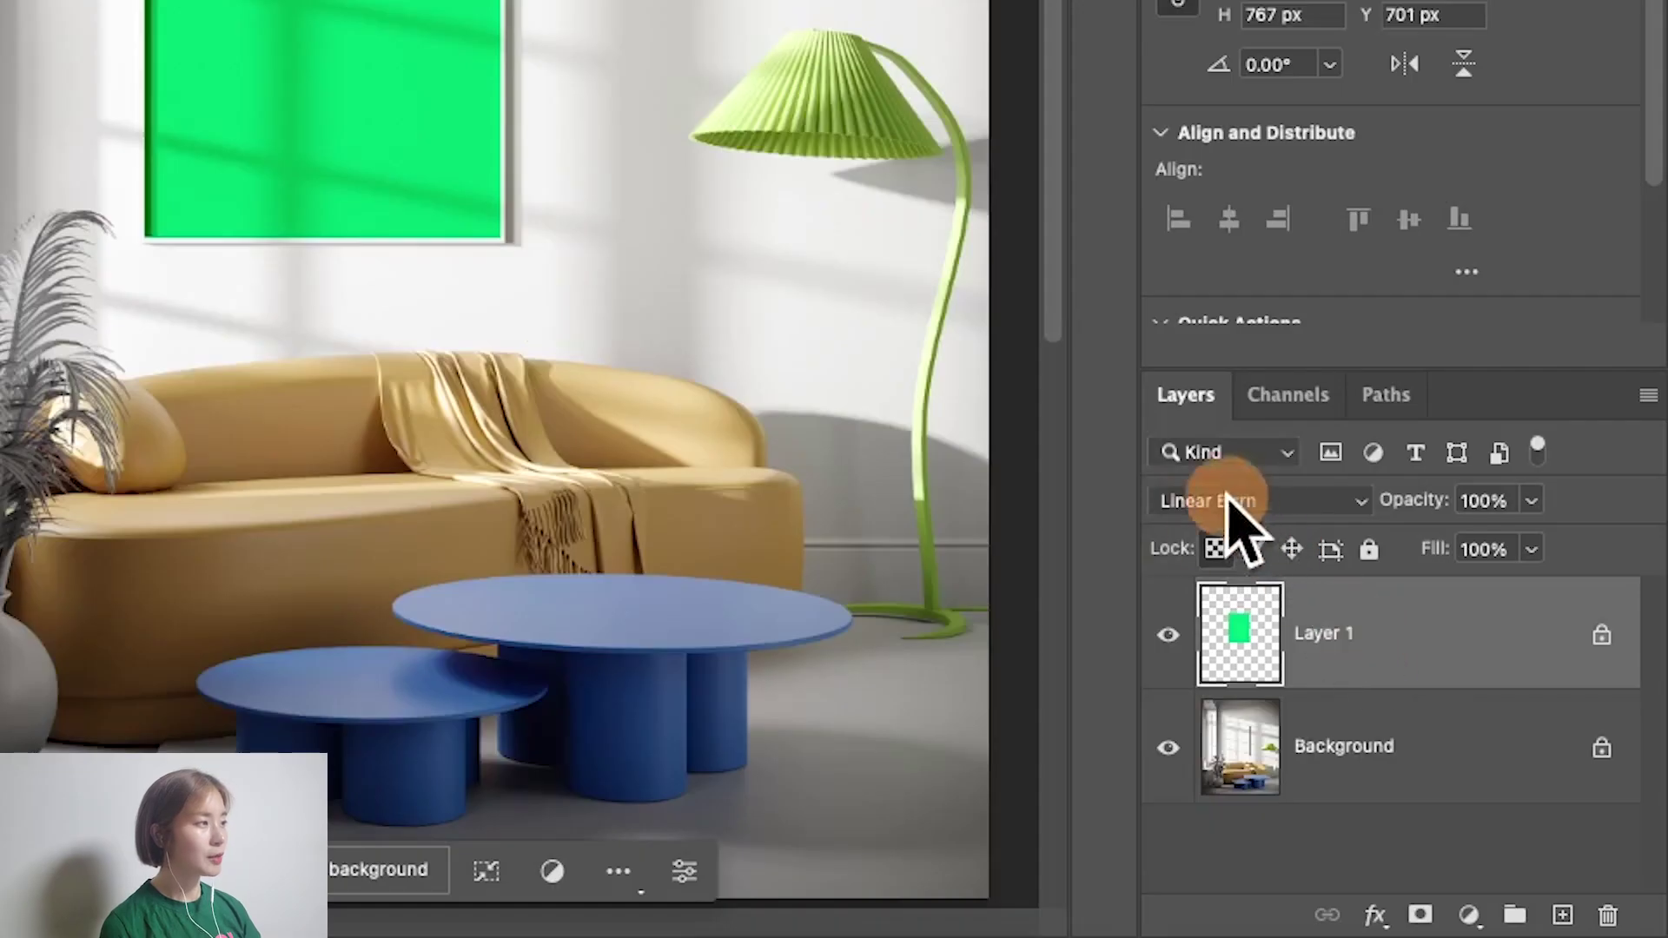
click(1215, 549)
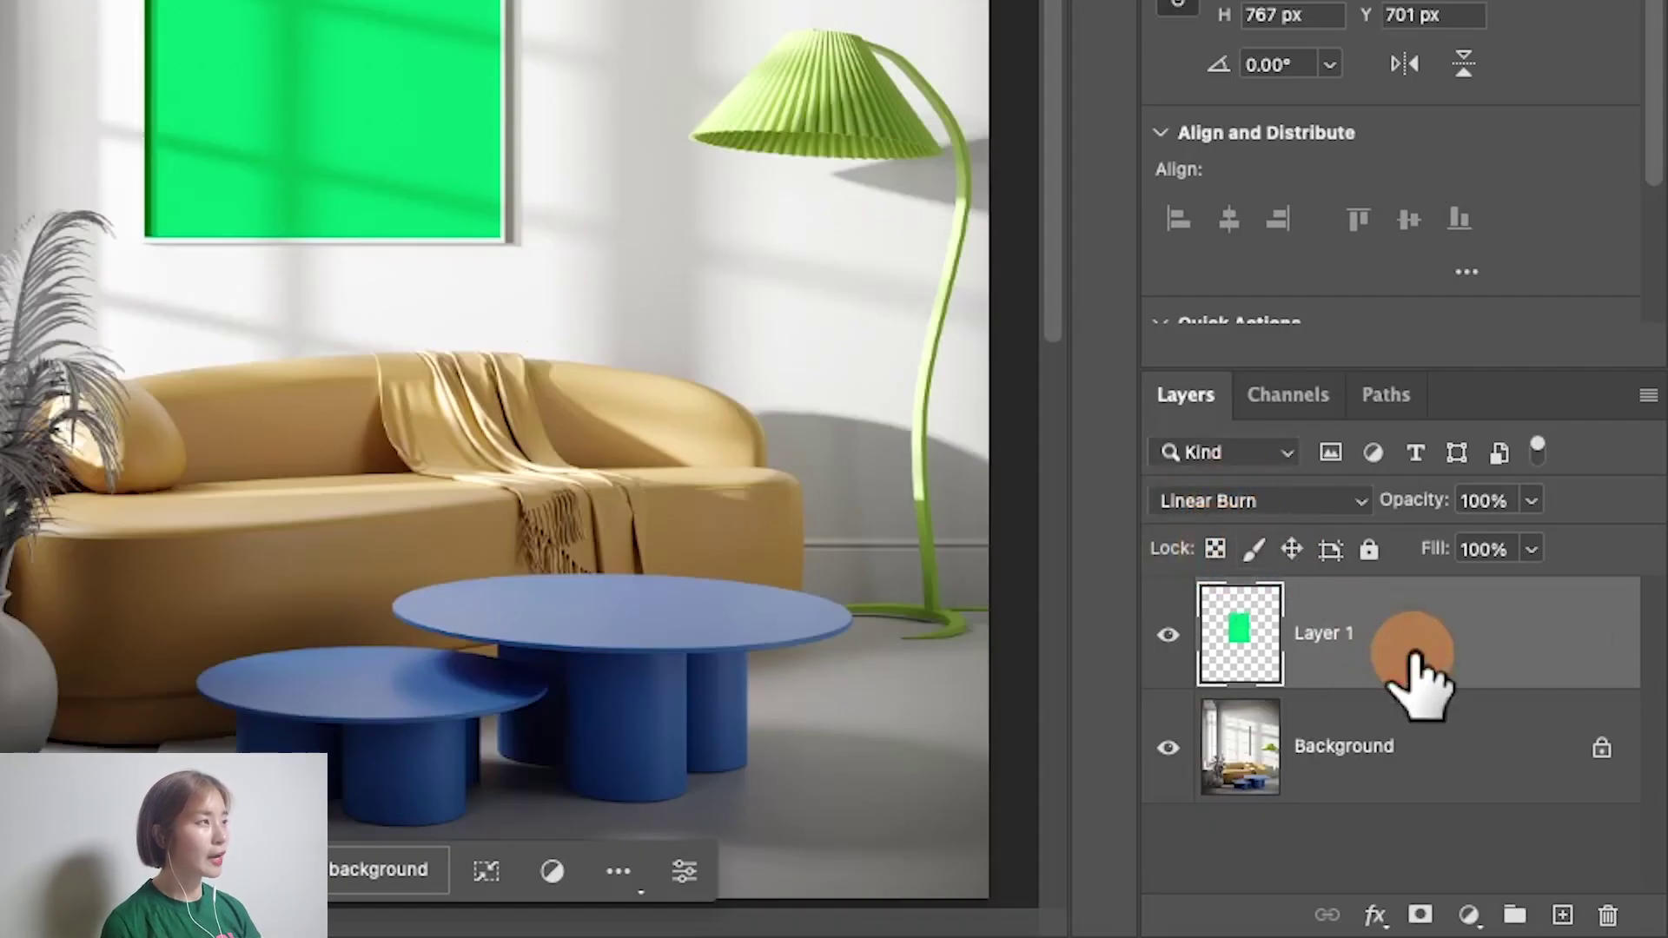
mouse_move(1416, 651)
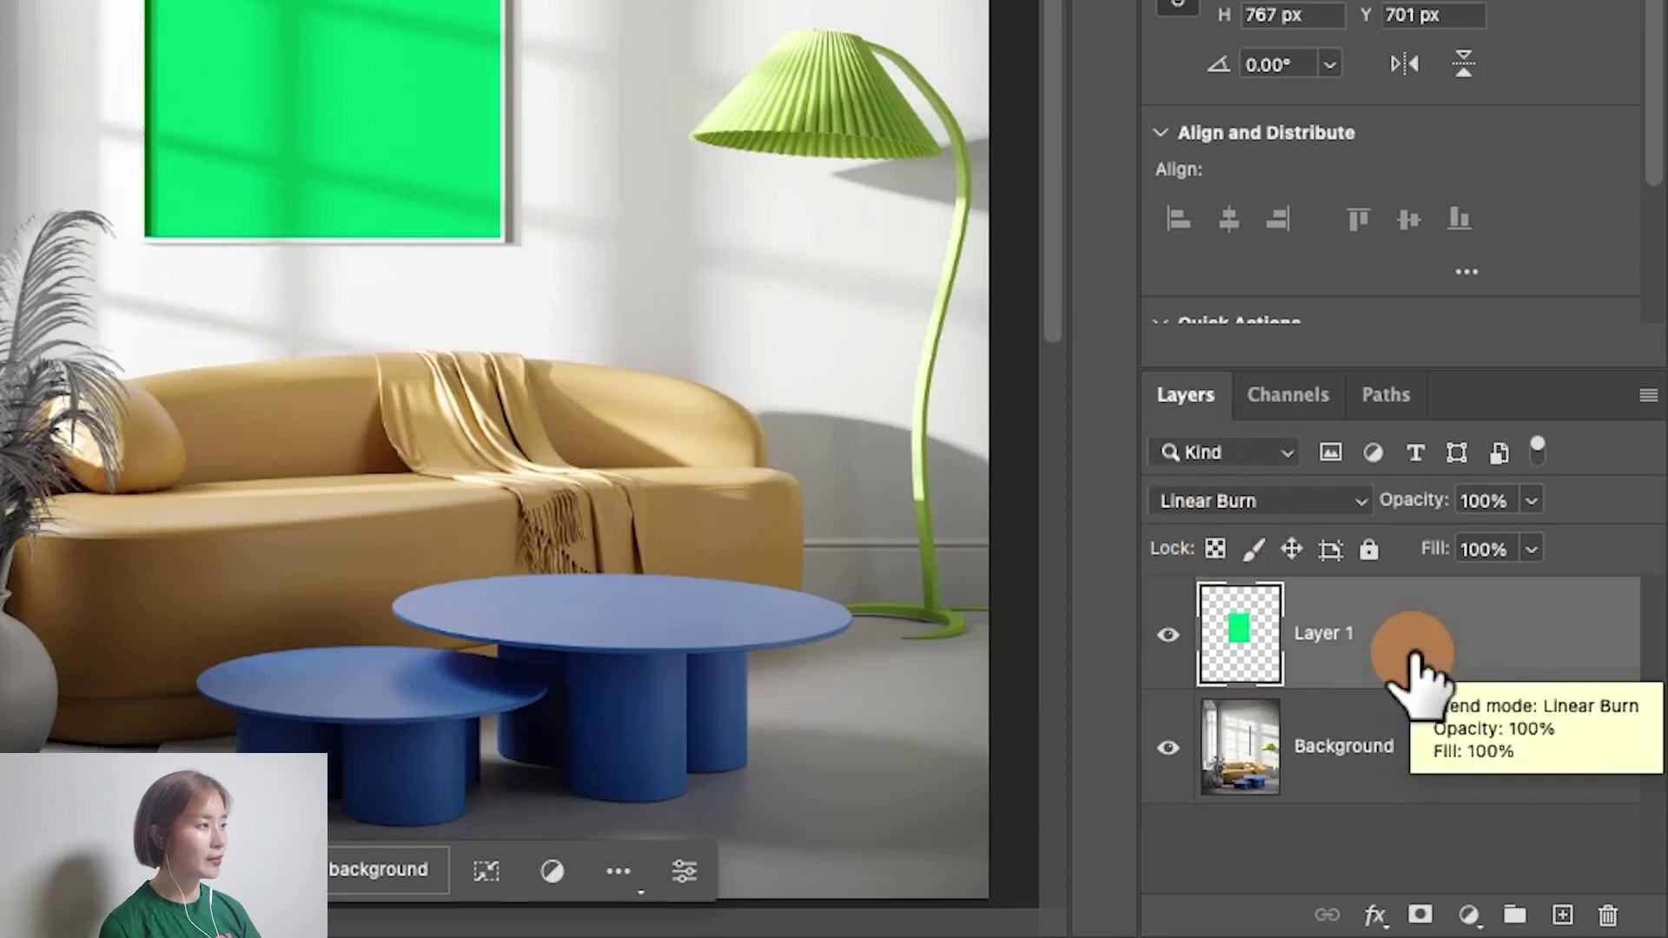
ctrl+click(1241, 641)
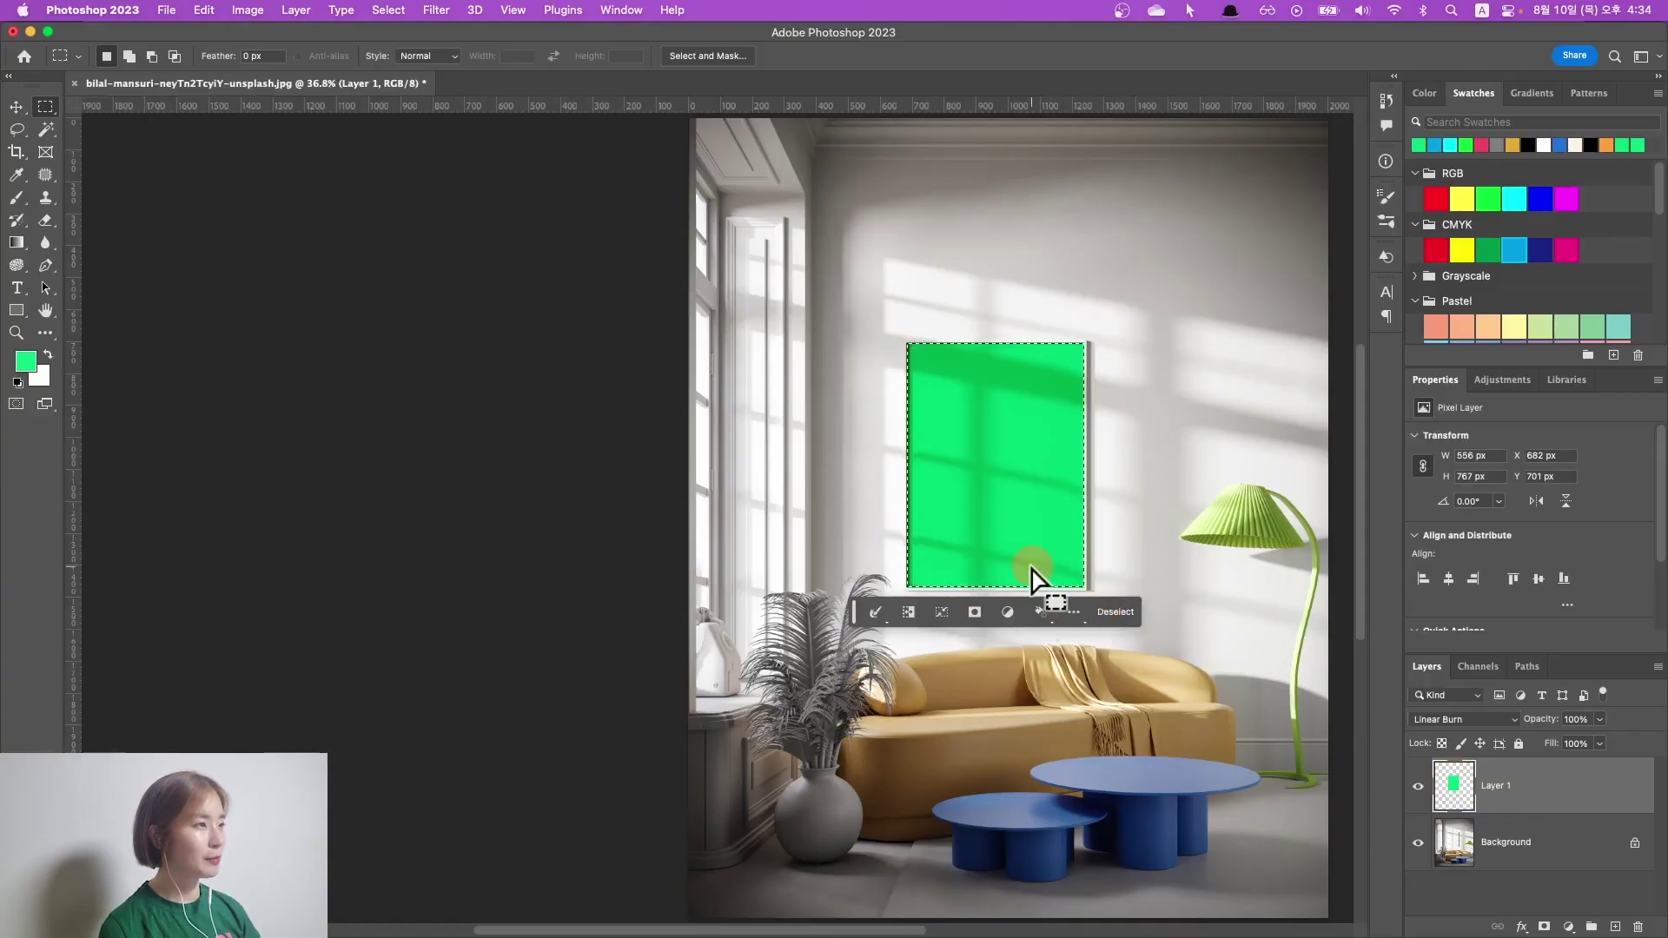
Fill the selected frame with the mustard swatch colour, show the room photo again, and deselect.
click(1417, 844)
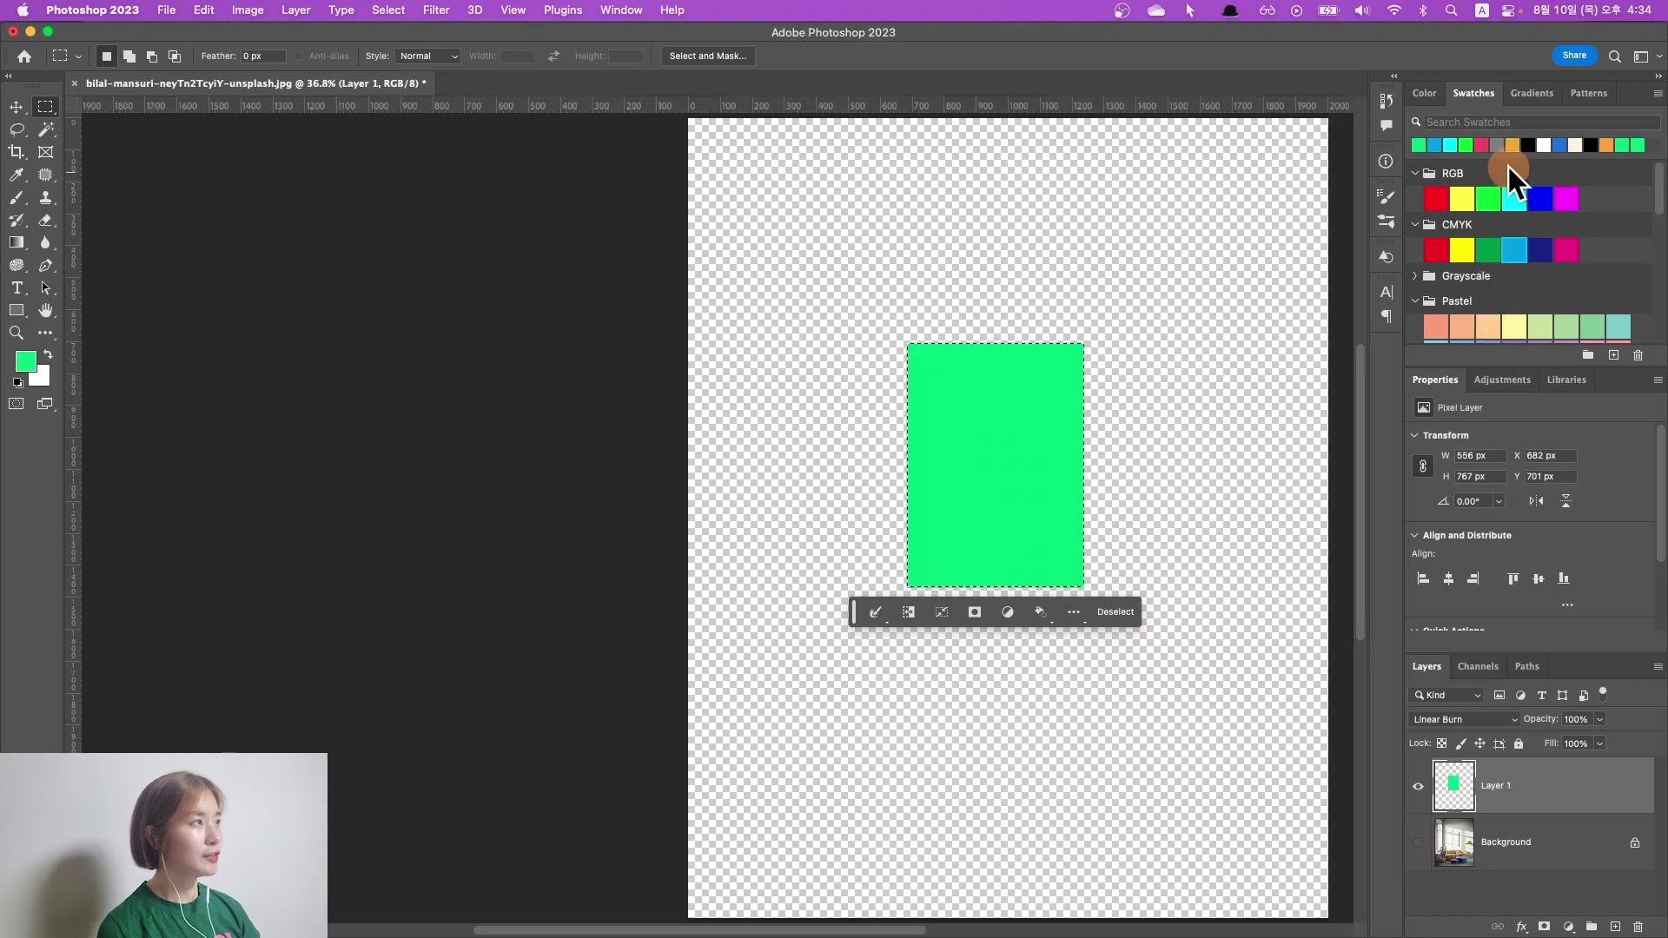
click(1513, 145)
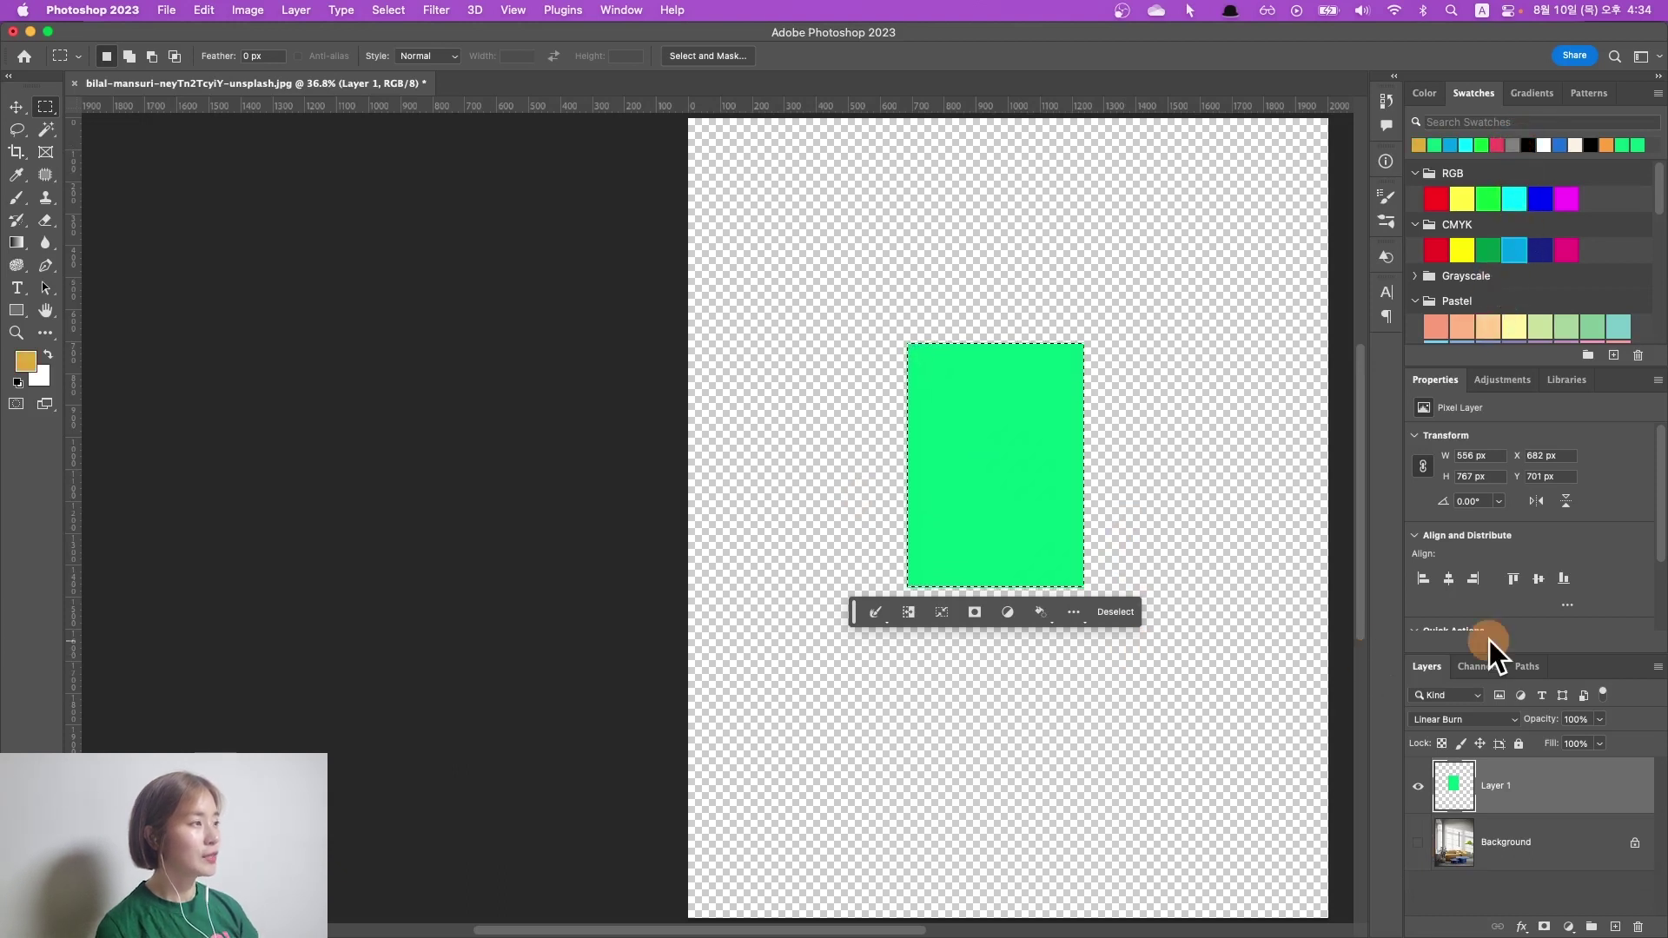
key(alt+Delete)
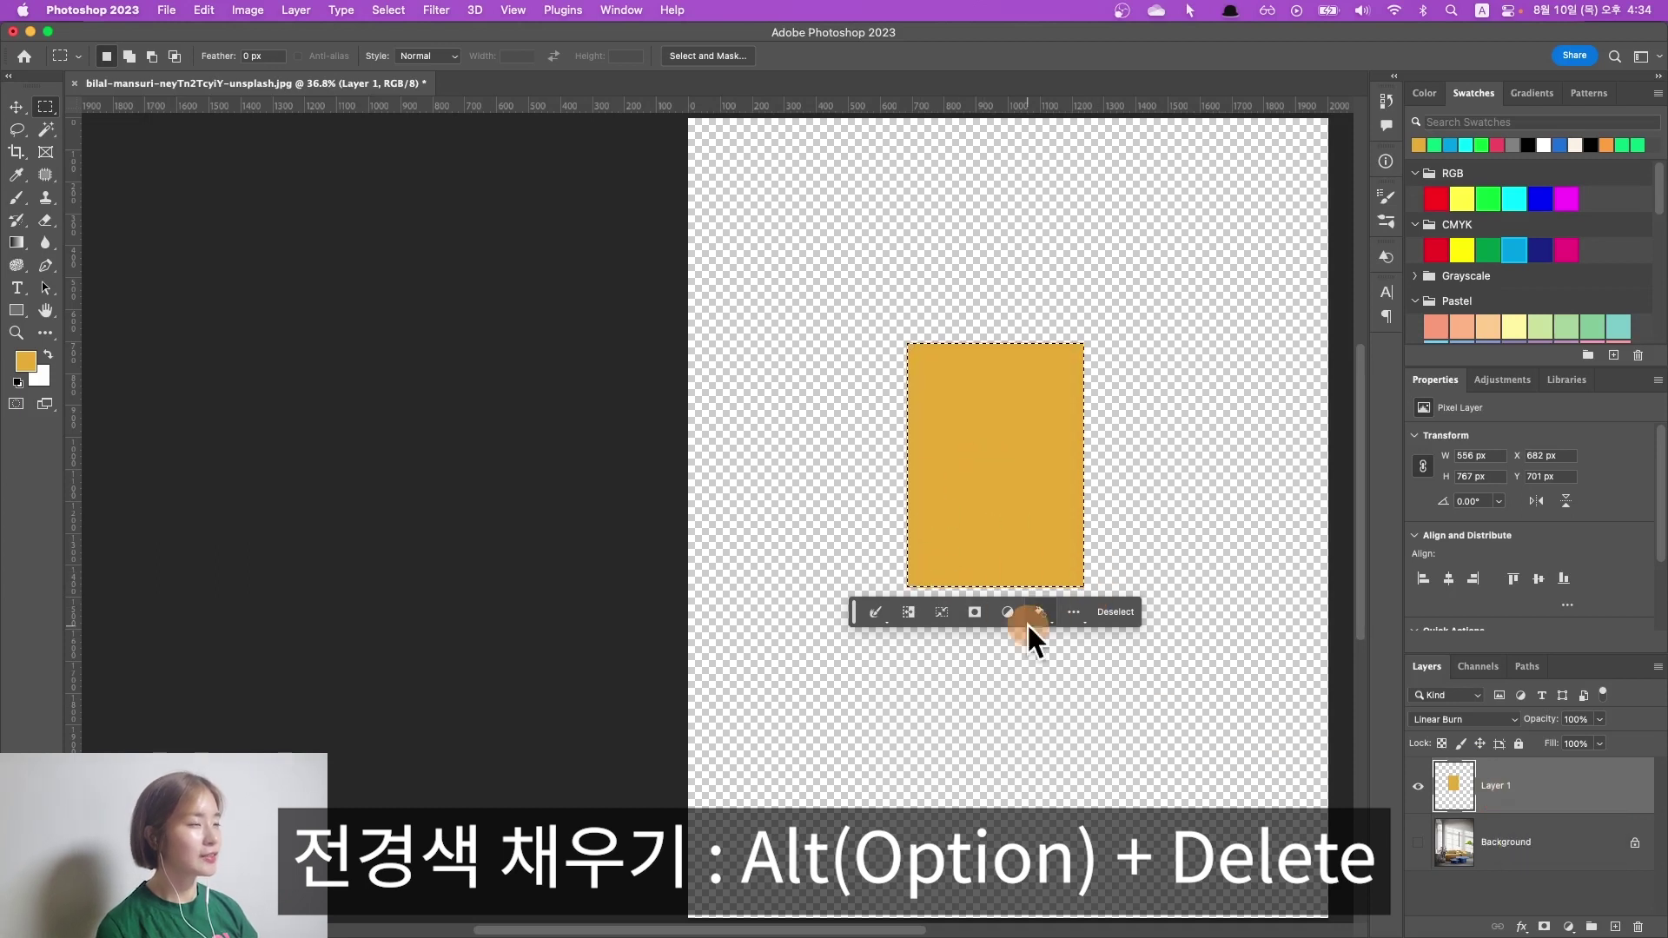
click(1418, 842)
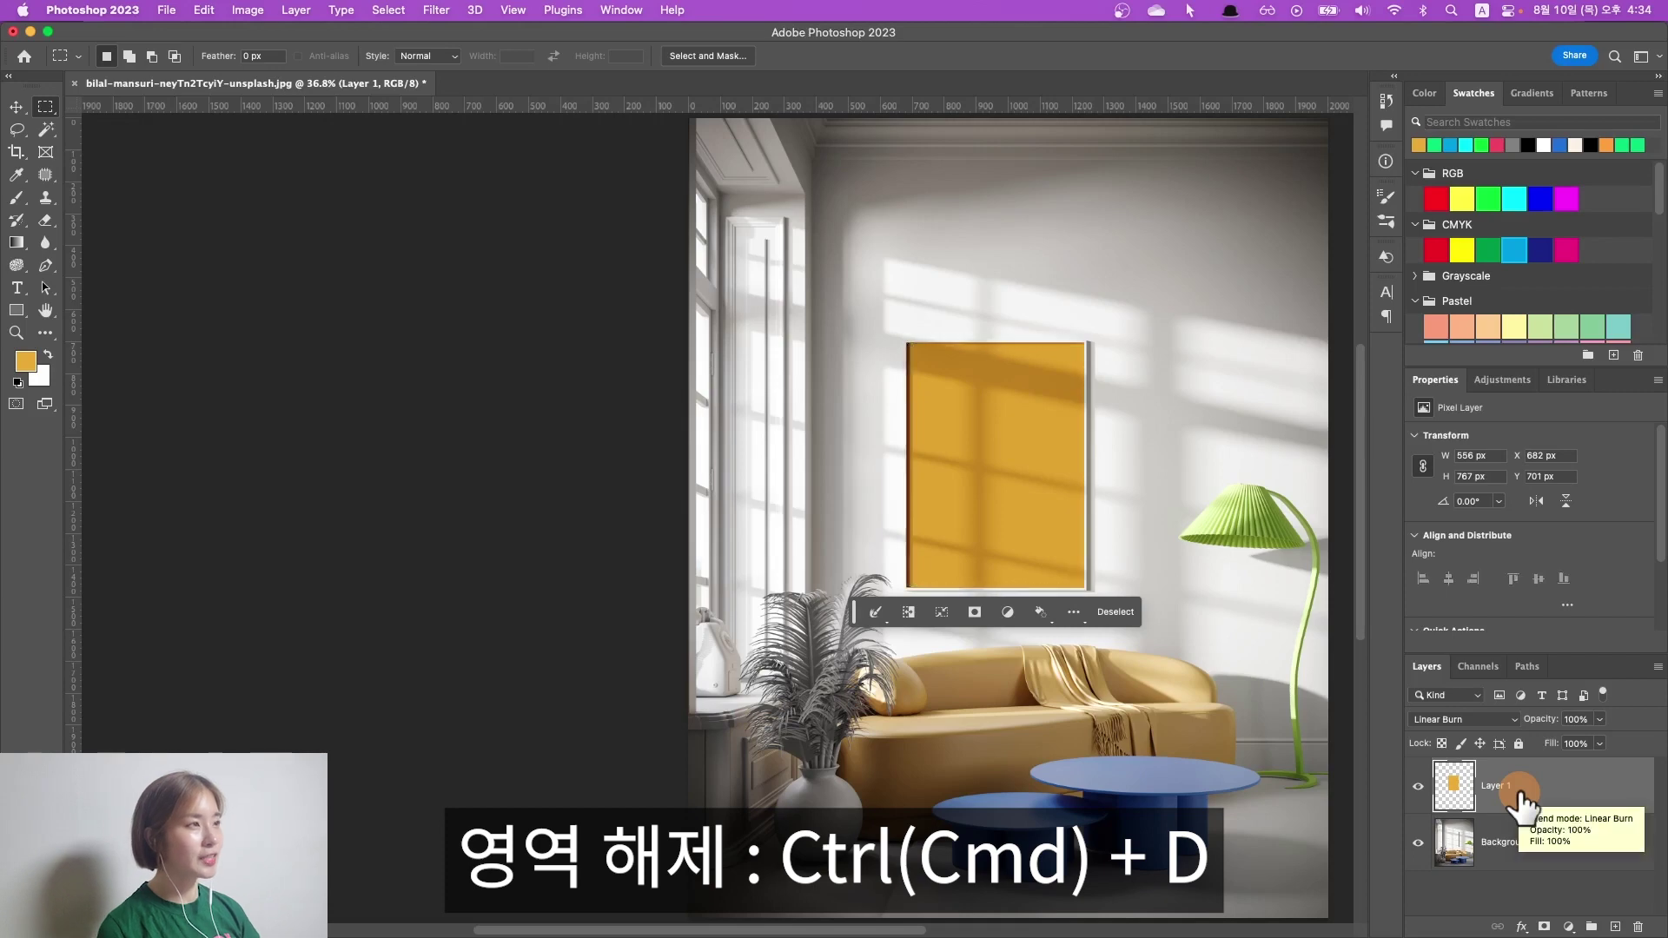
key(super+d)
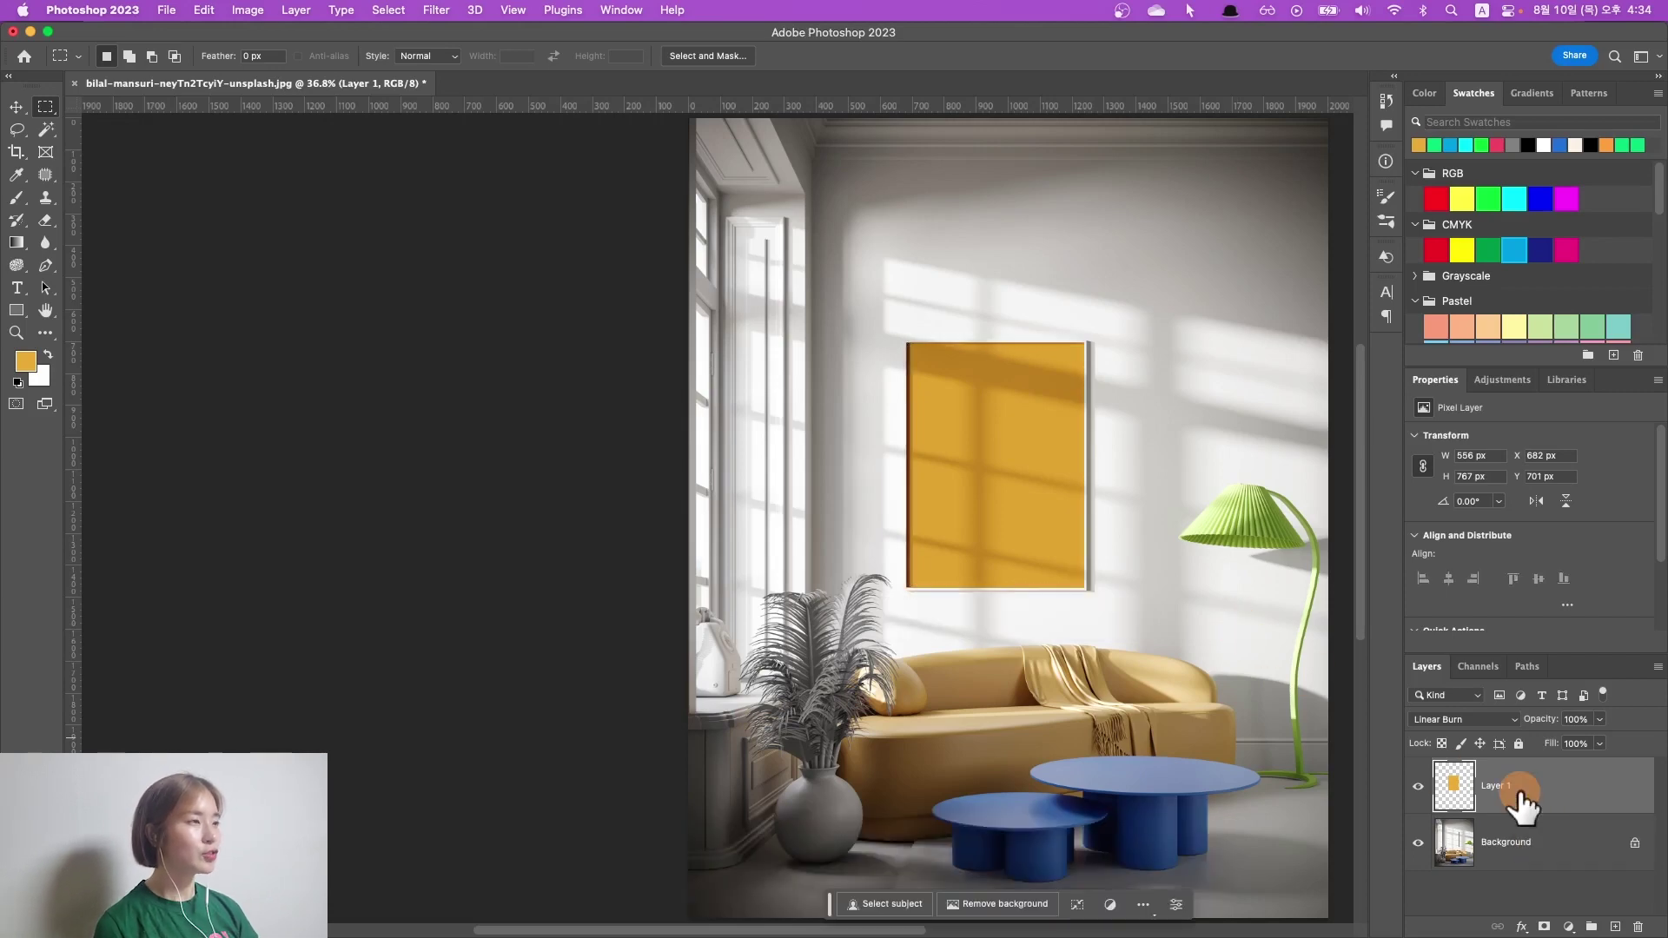